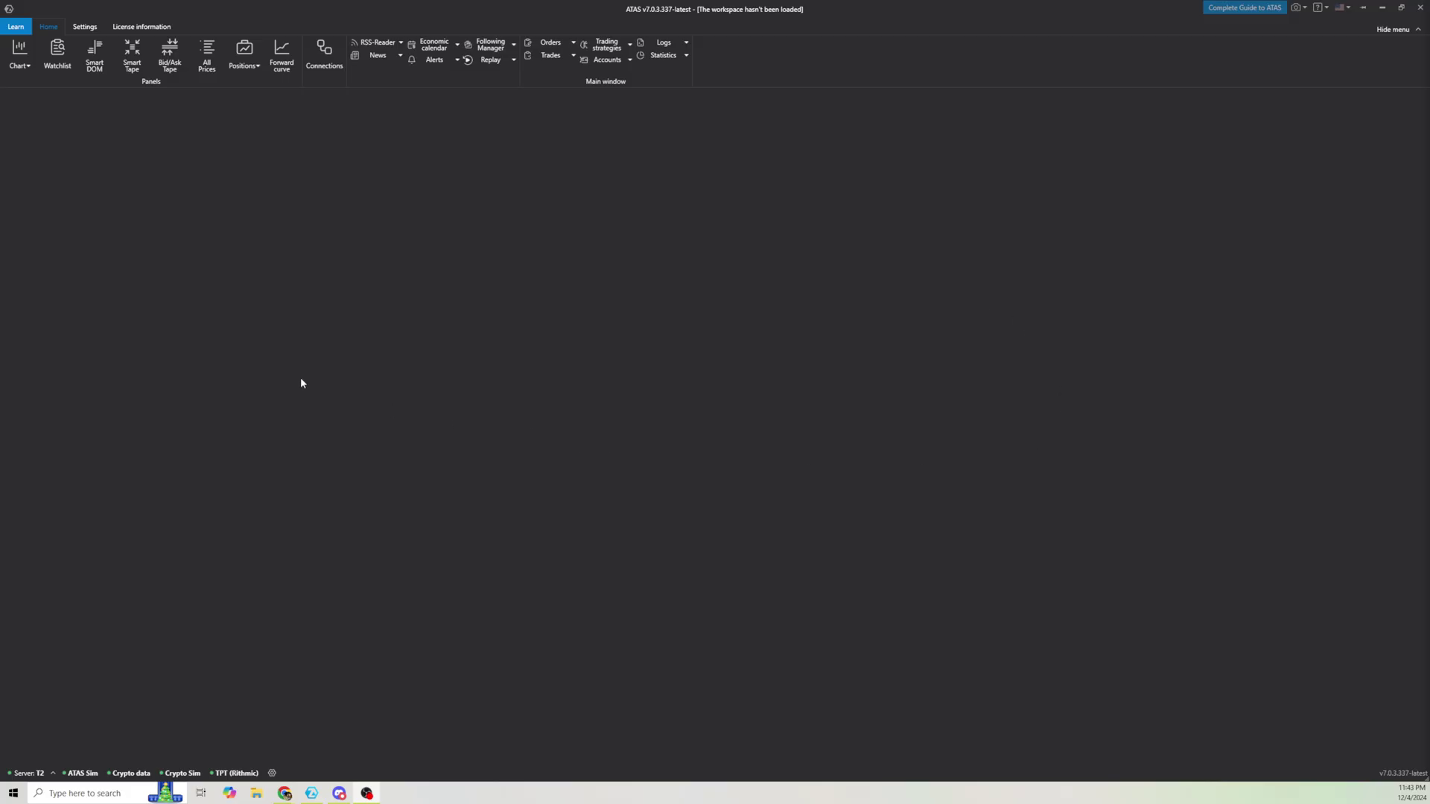
Create a new chart with ES E-mini S&P 500 futures as its instrument
click(22, 51)
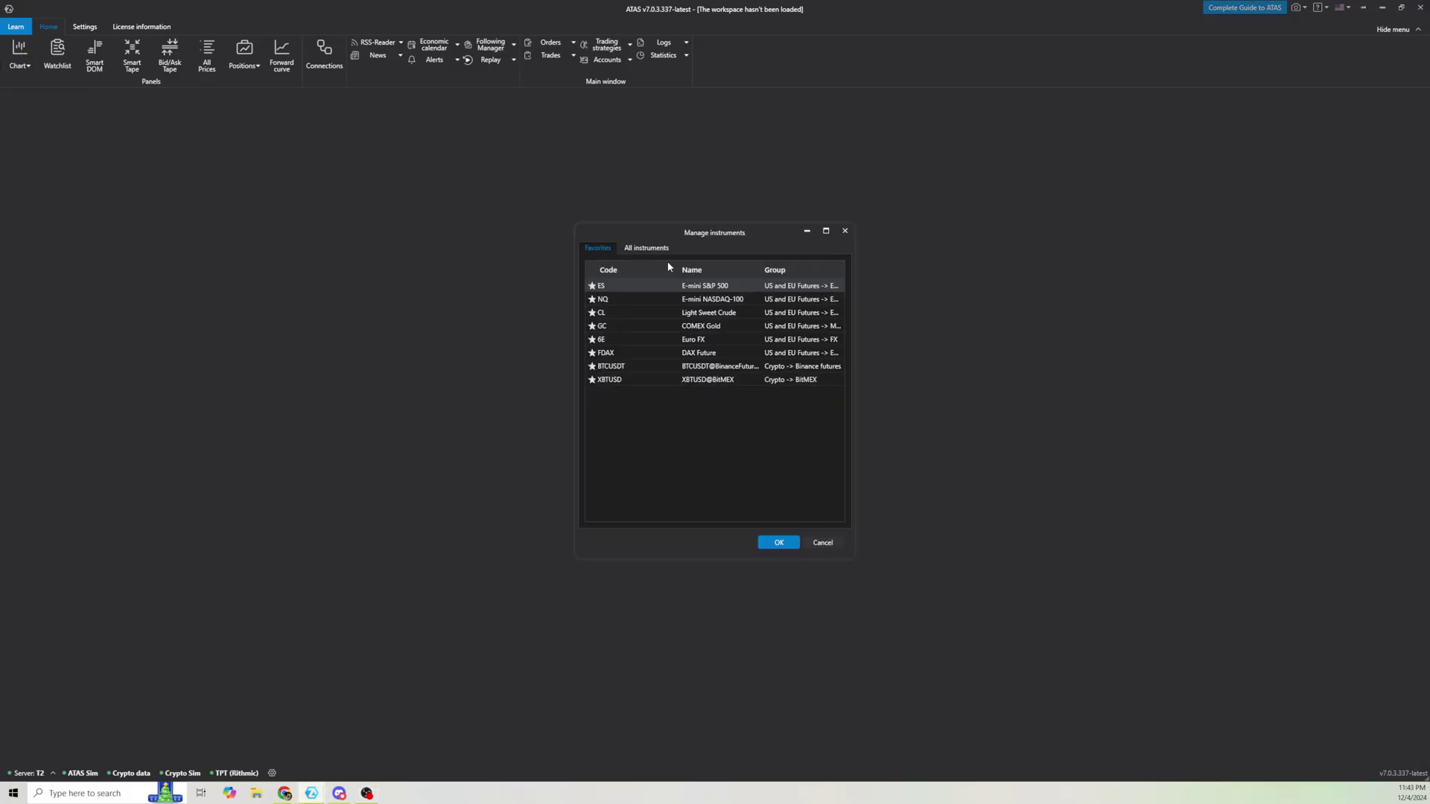
click(777, 543)
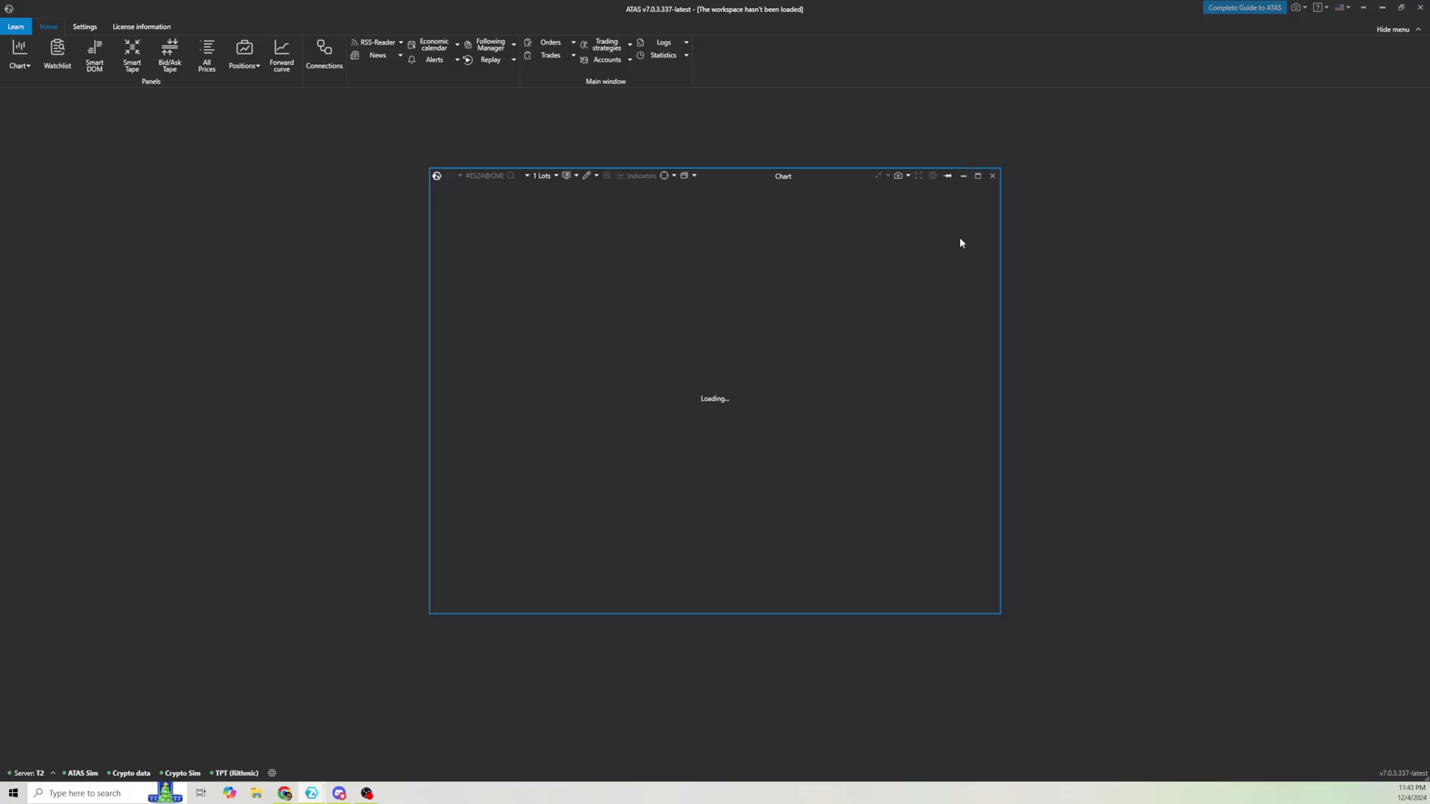
Maximize the ES chart and remove its volume profile and Depth Of Market indicator
click(977, 176)
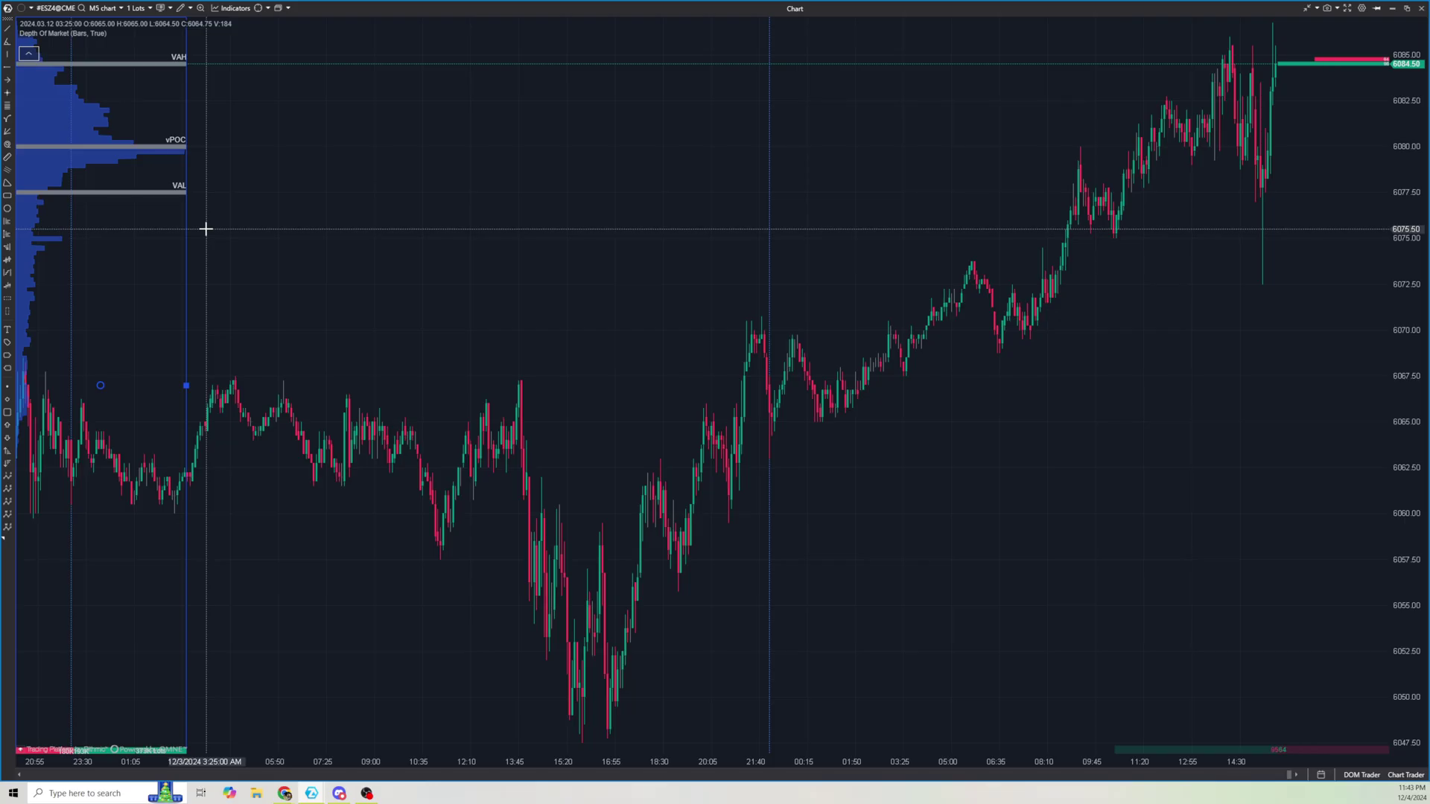
key(Delete)
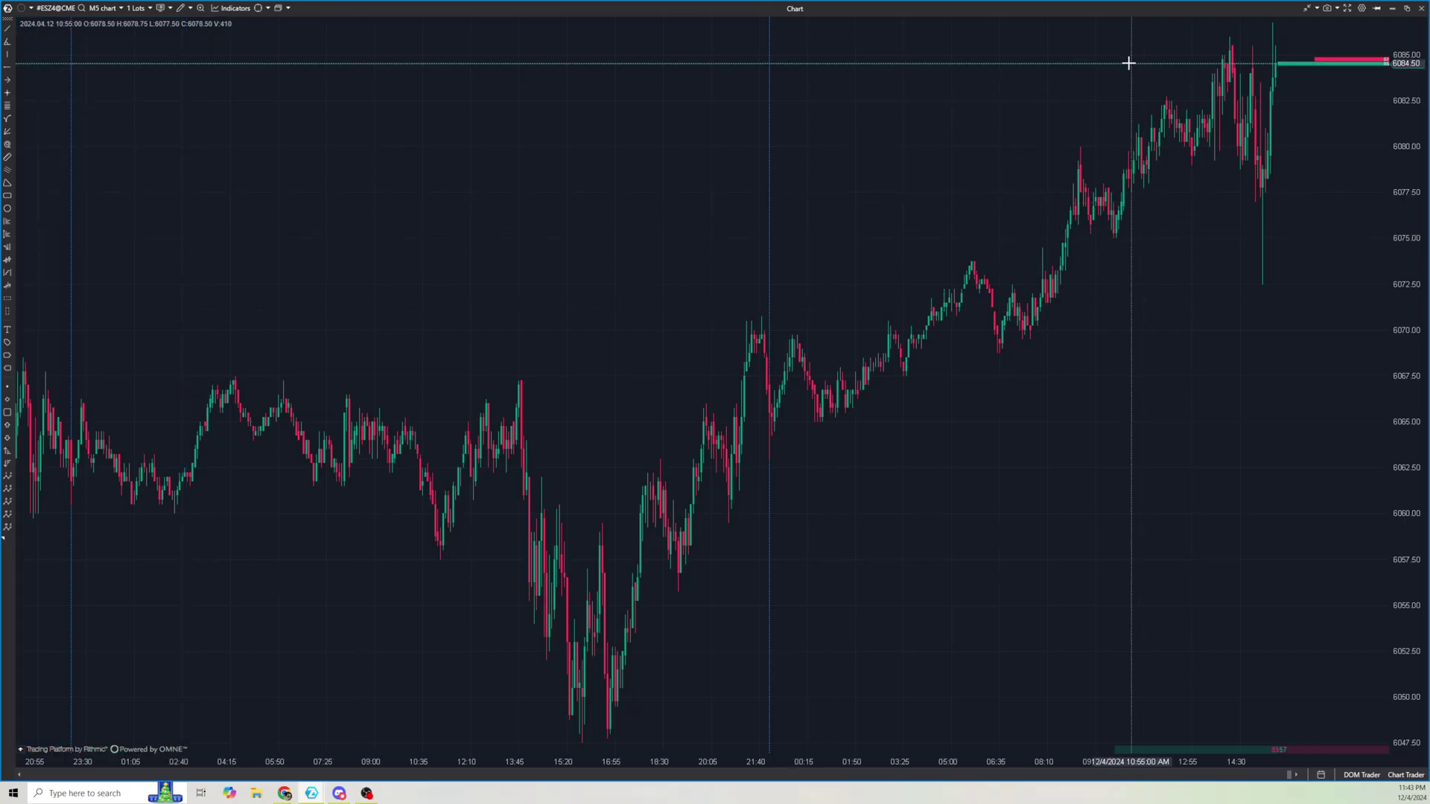
mouse_move(143, 35)
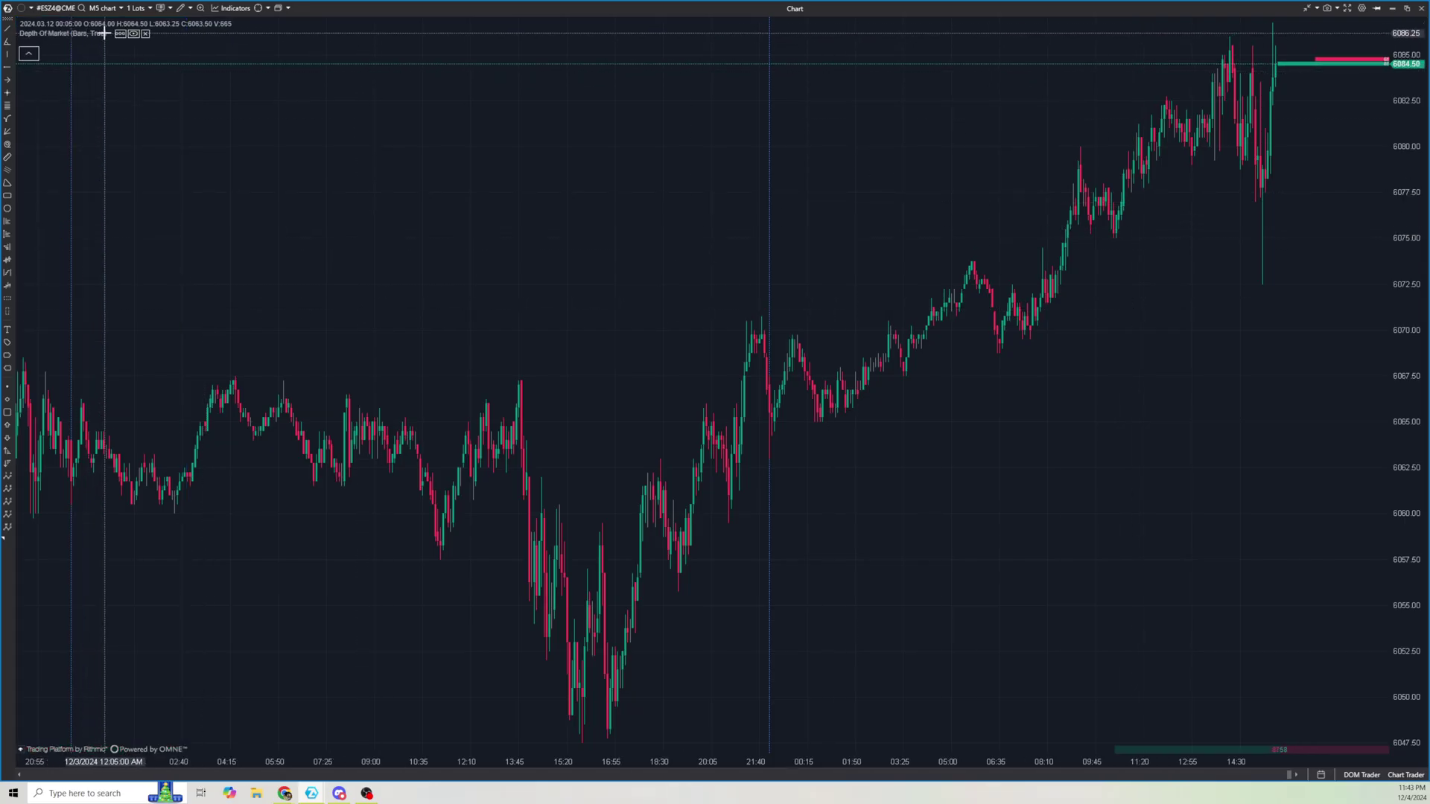
click(143, 35)
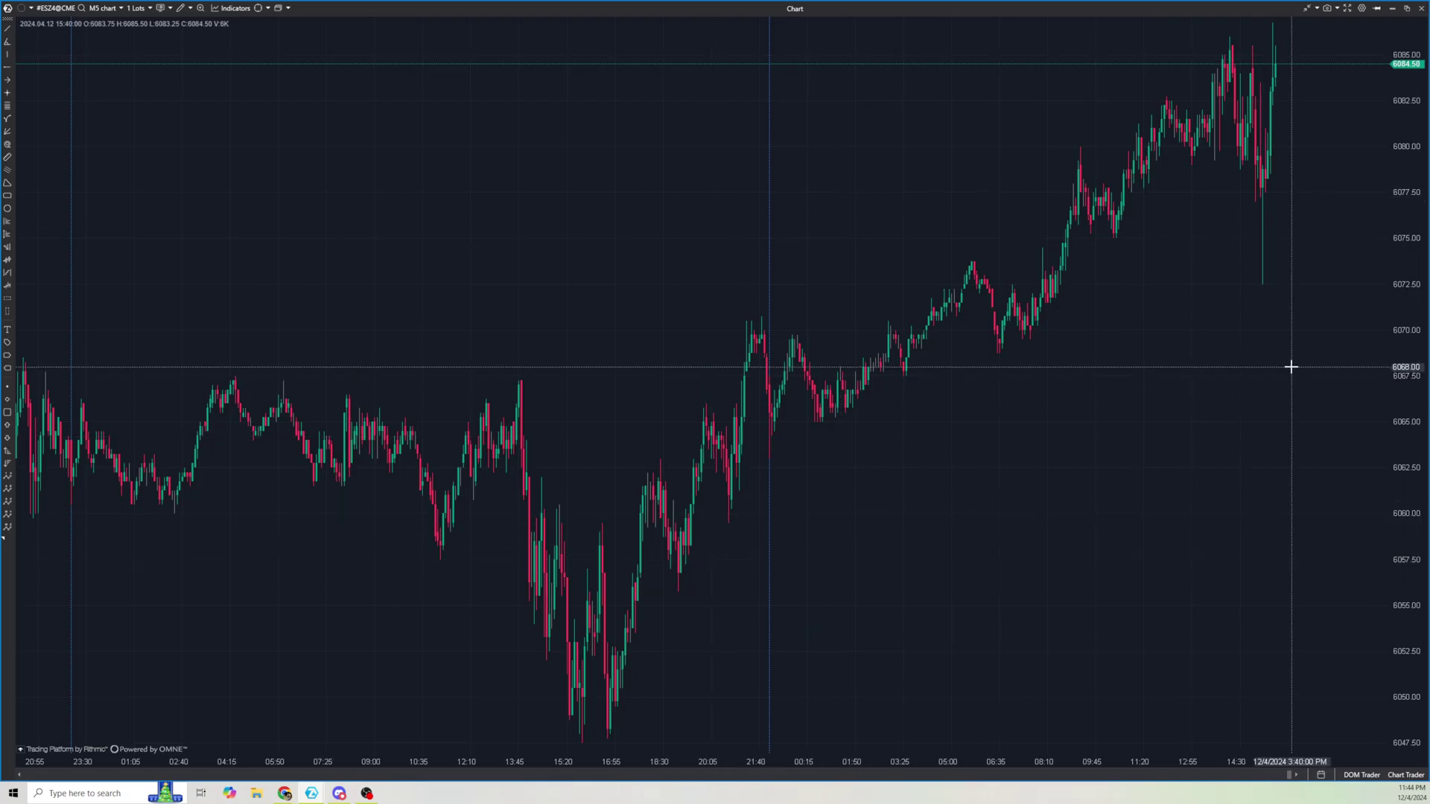
Open the chart settings and move and enlarge the dialog
click(1360, 10)
drag(663, 235, 591, 75)
drag(780, 399, 858, 688)
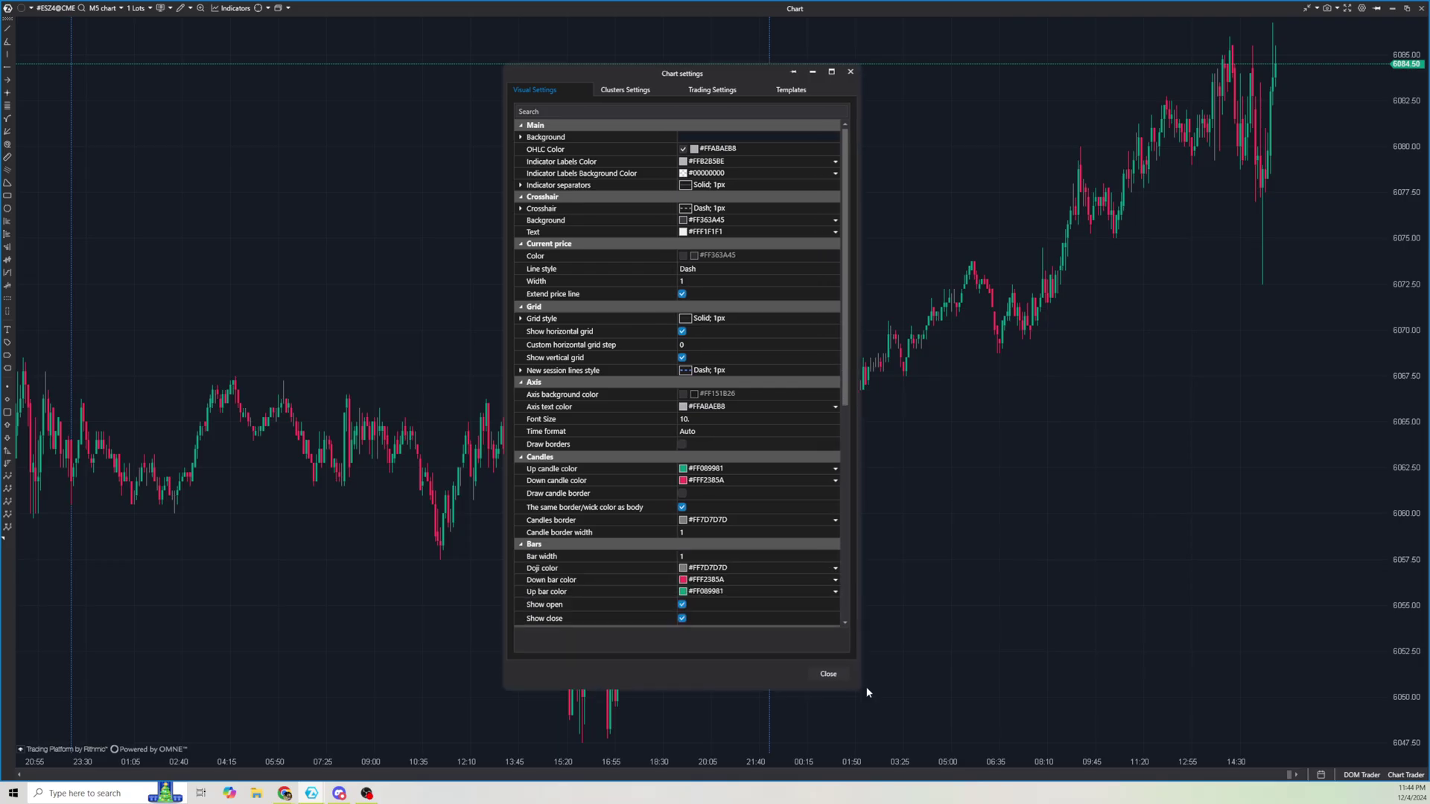
Set the Background start colour to RGB 24, 24, 24 (#FF181818)
click(521, 137)
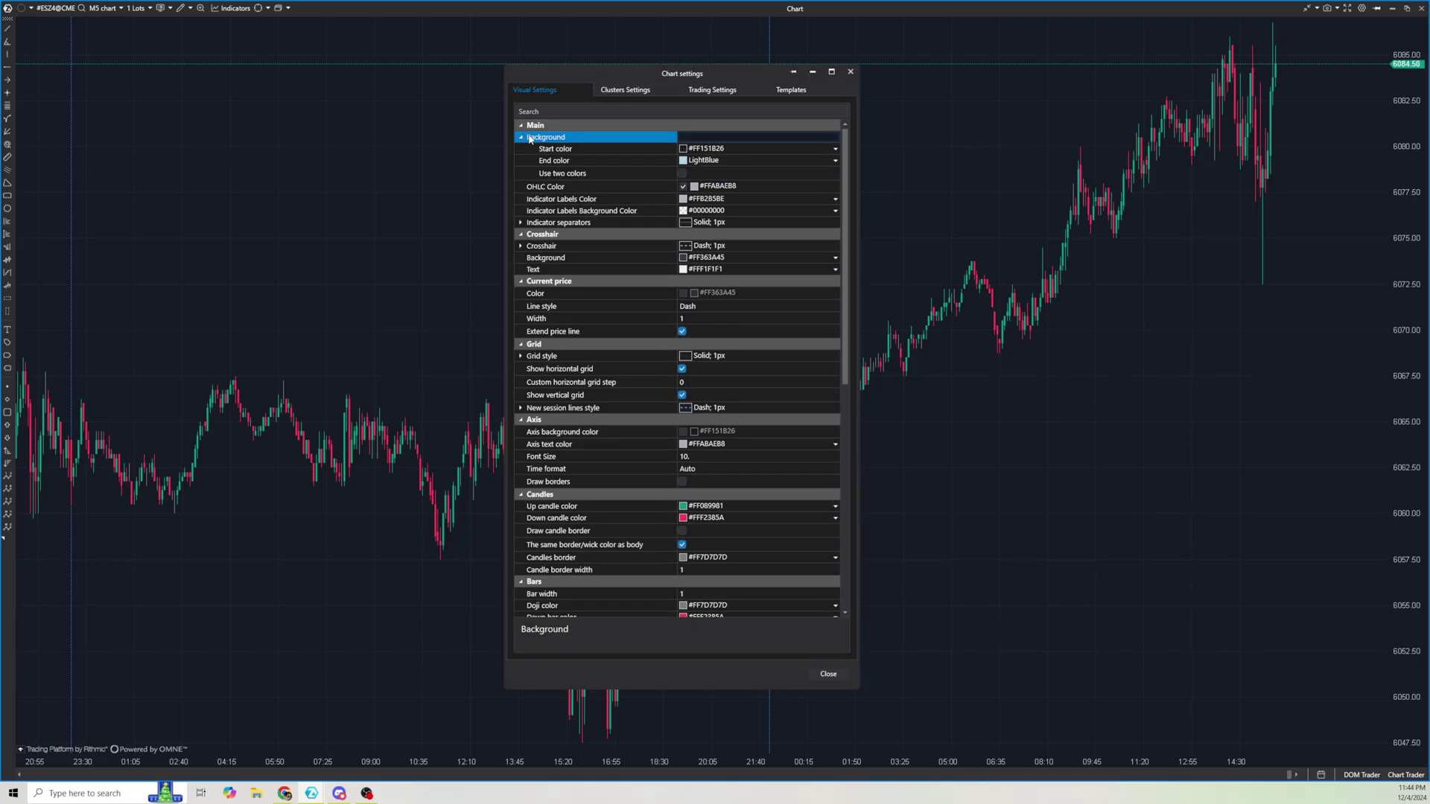
click(702, 152)
click(720, 277)
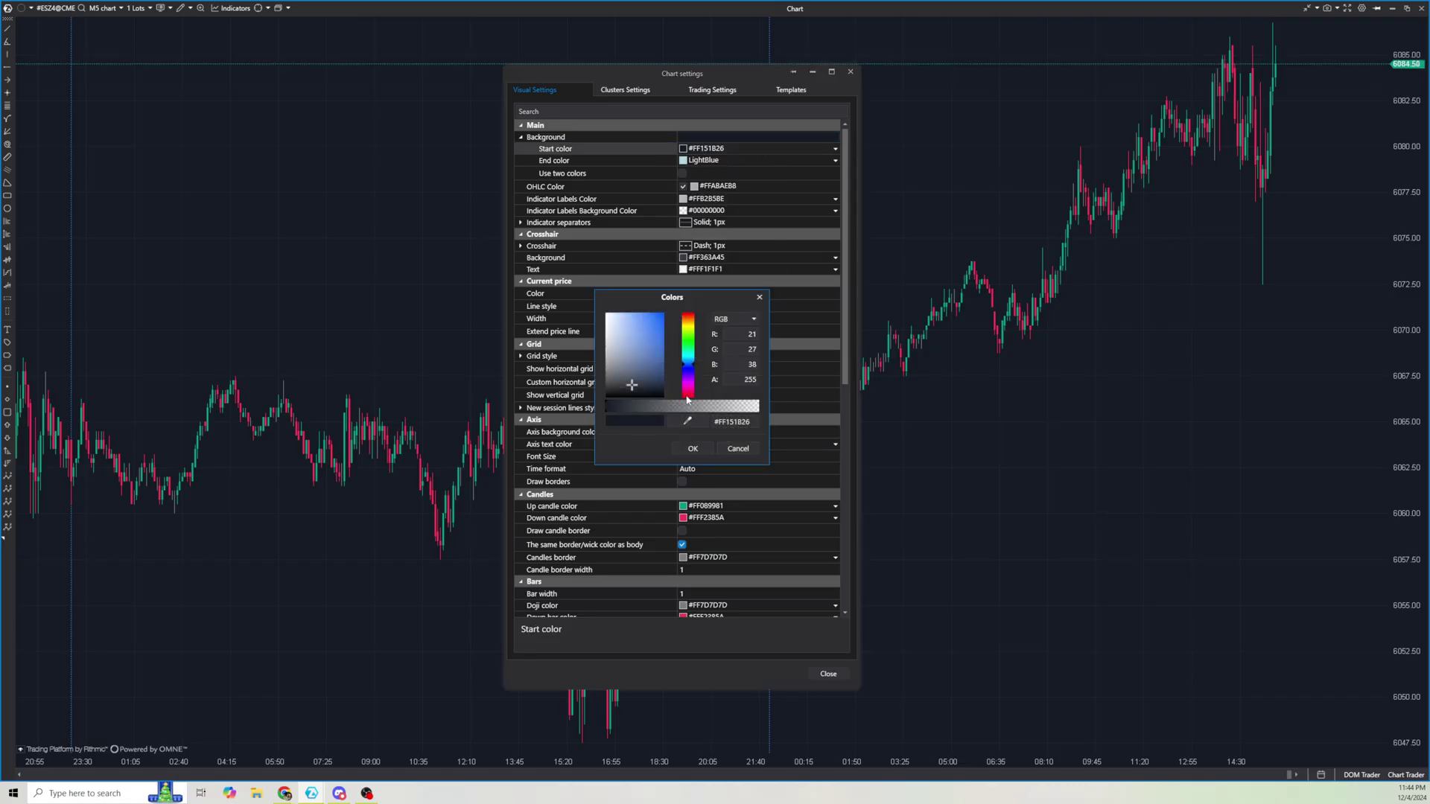
click(742, 333)
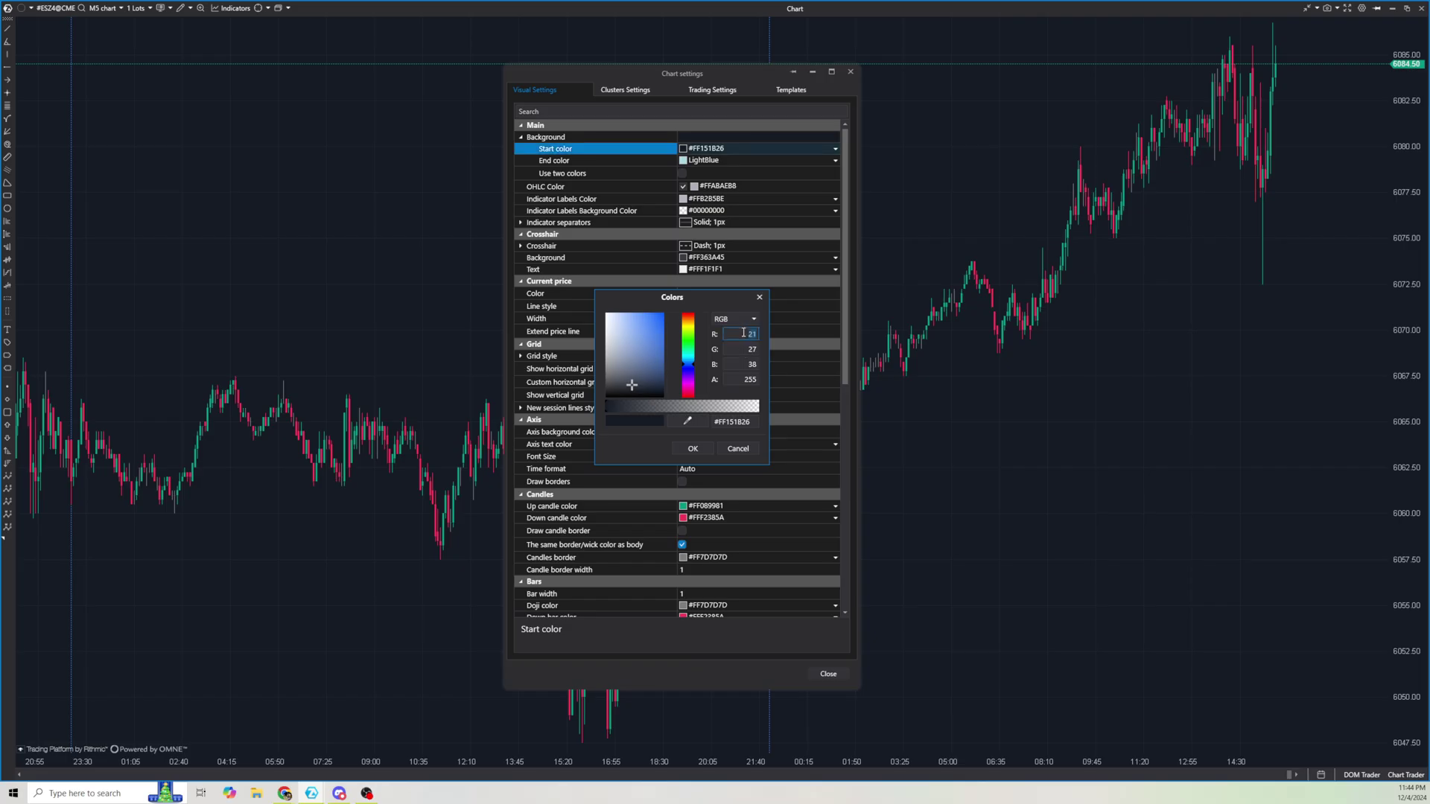
text(24)
key(Tab)
text(24)
key(Tab)
text(24)
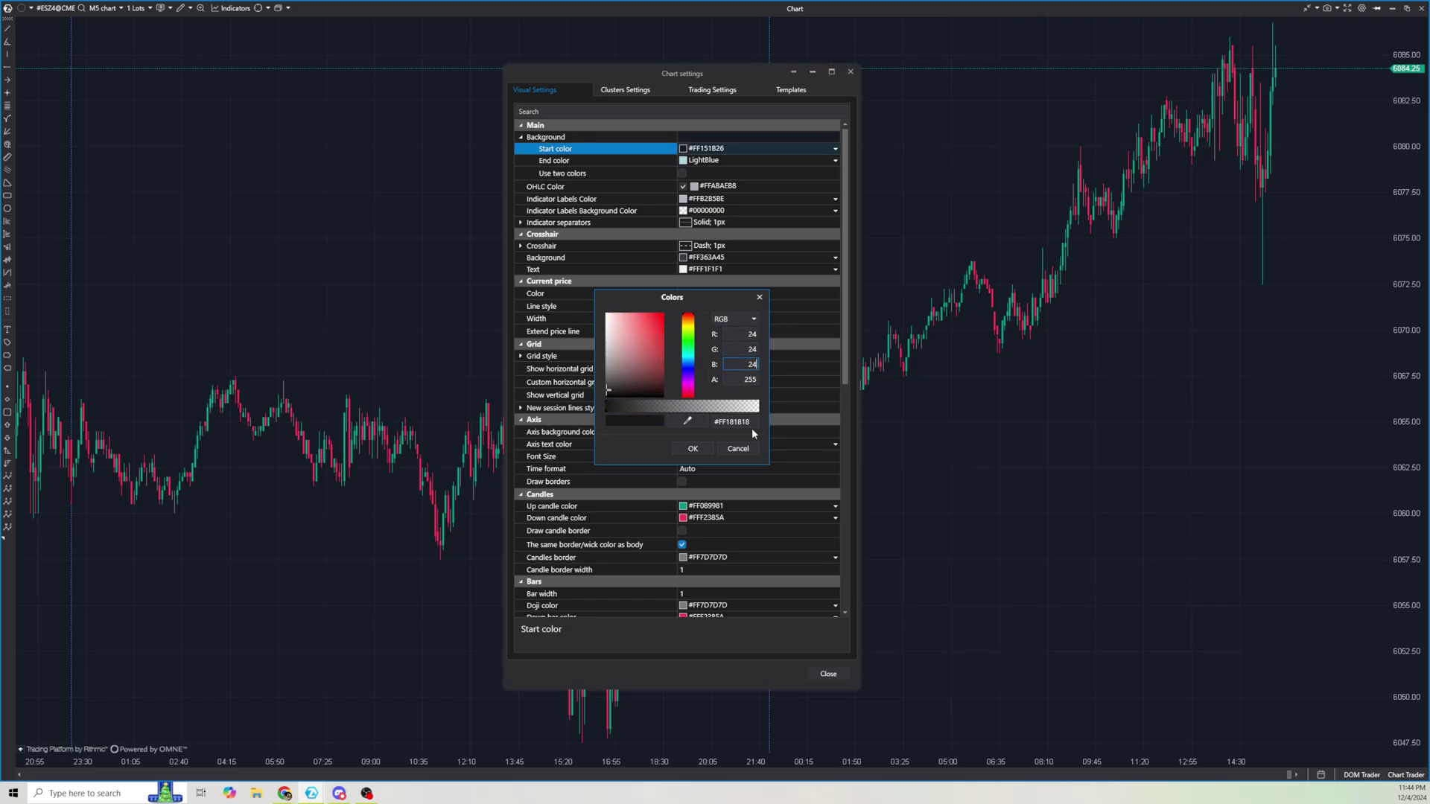
click(707, 447)
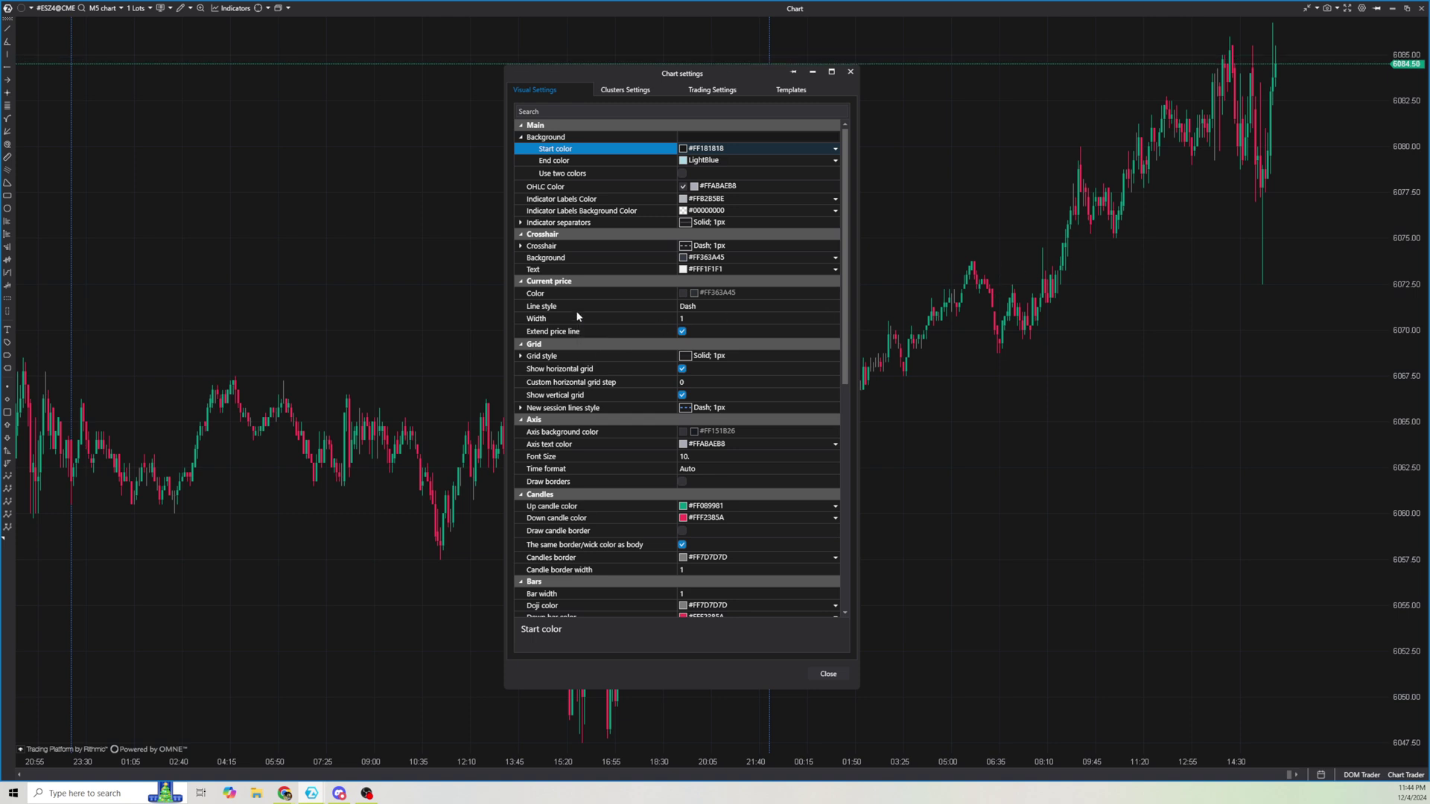
Turn off the vertical grid and set the grid line style to Dash
click(683, 397)
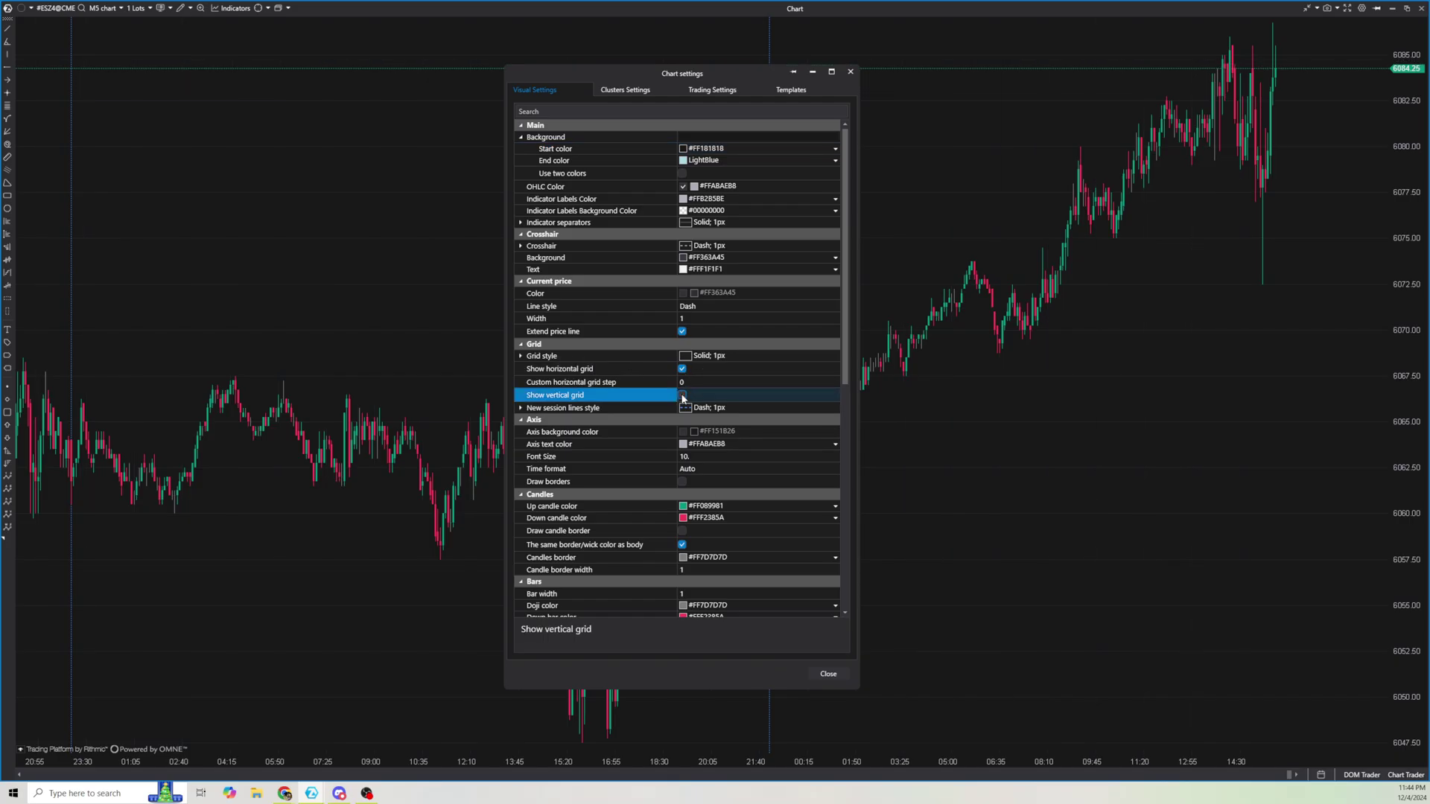
click(712, 357)
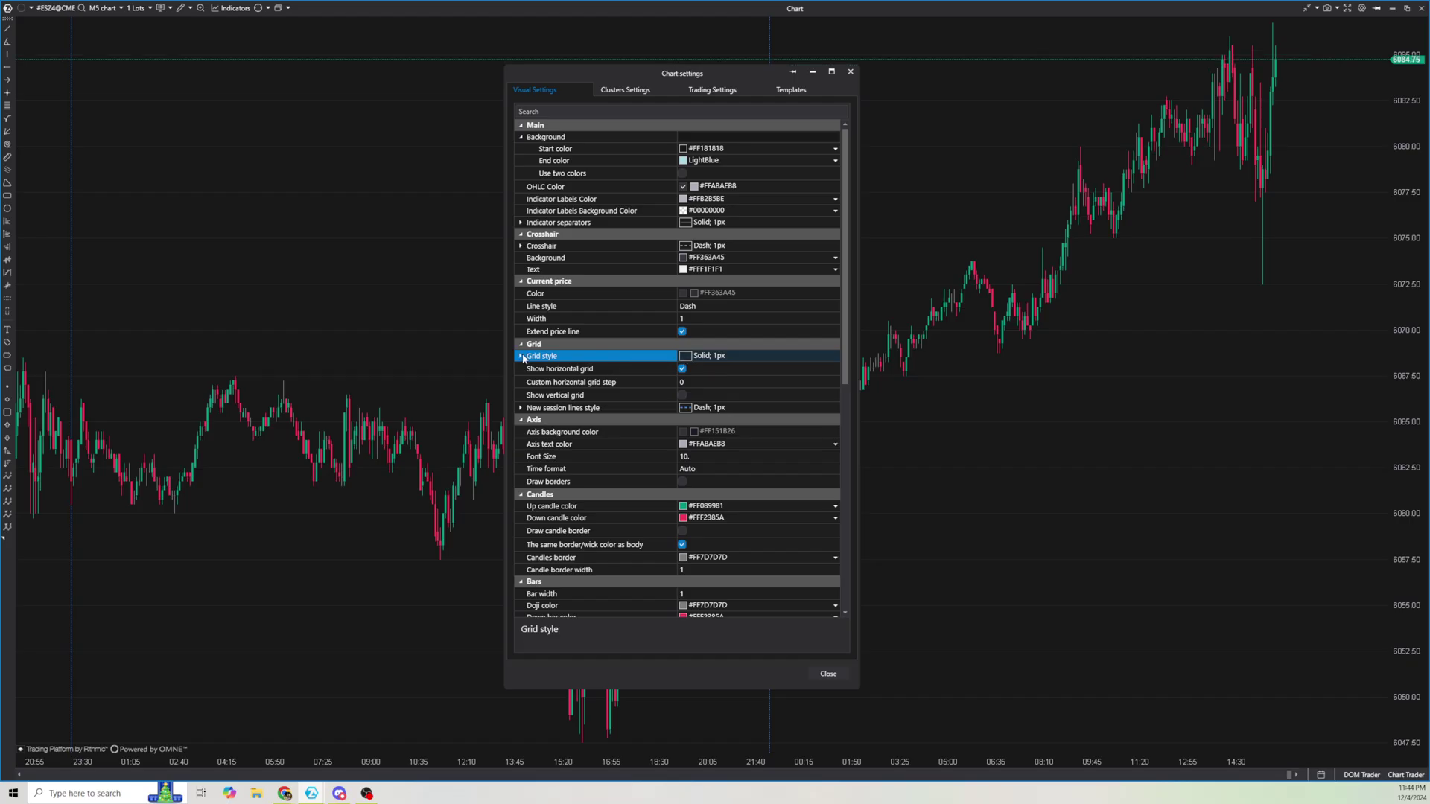
double_click(572, 360)
click(690, 380)
click(698, 405)
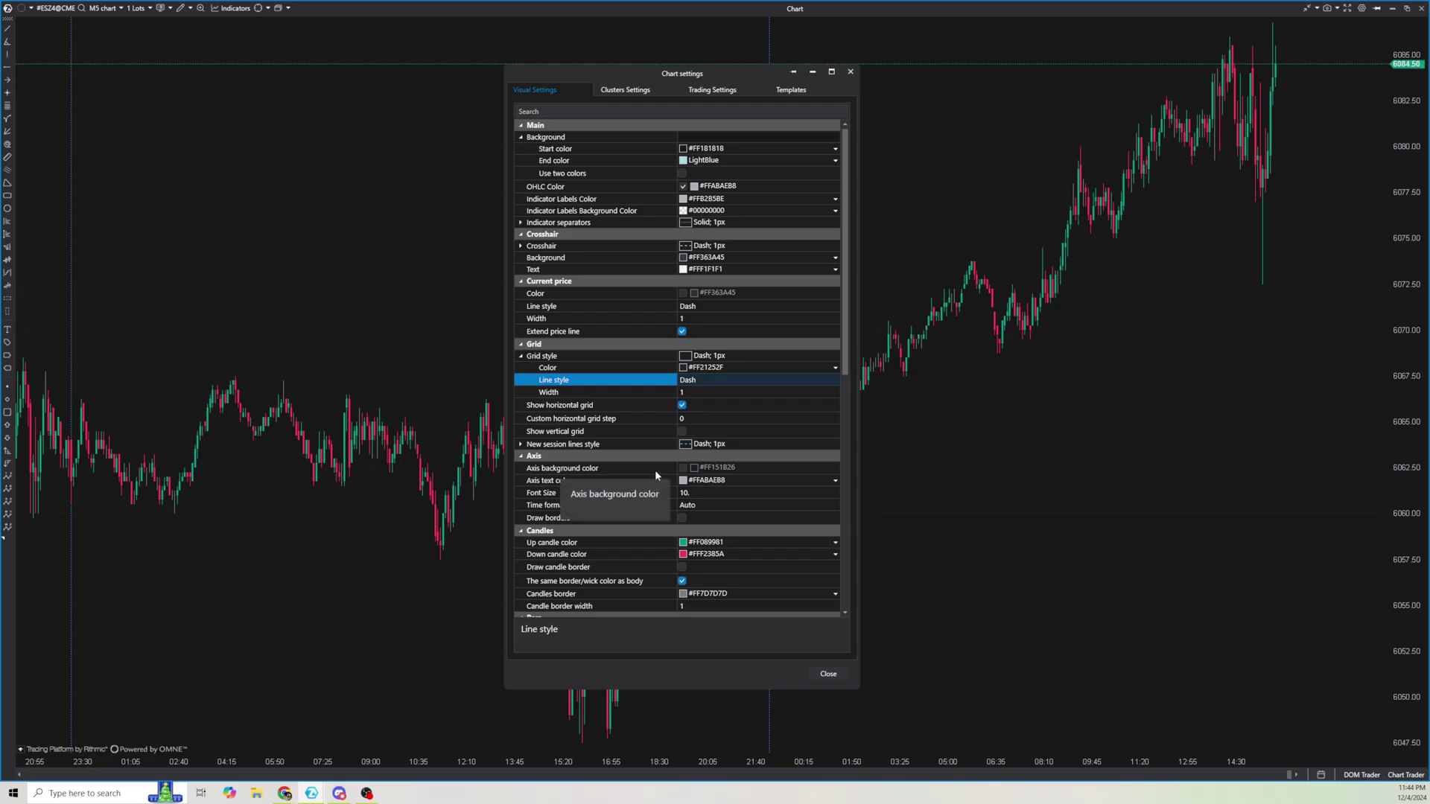
Enable a custom axis background colour and set it to dark grey #FF262626
click(682, 469)
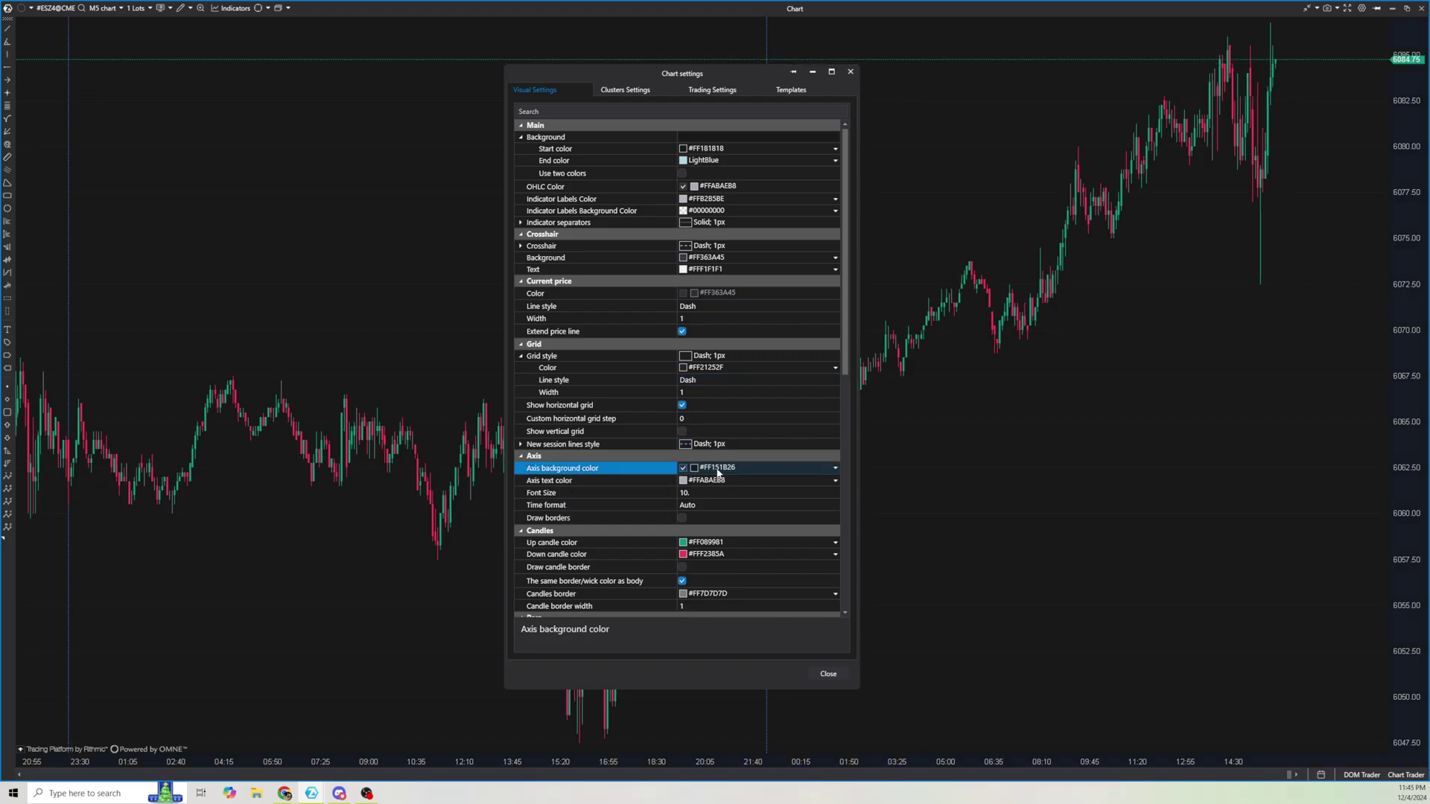
click(769, 467)
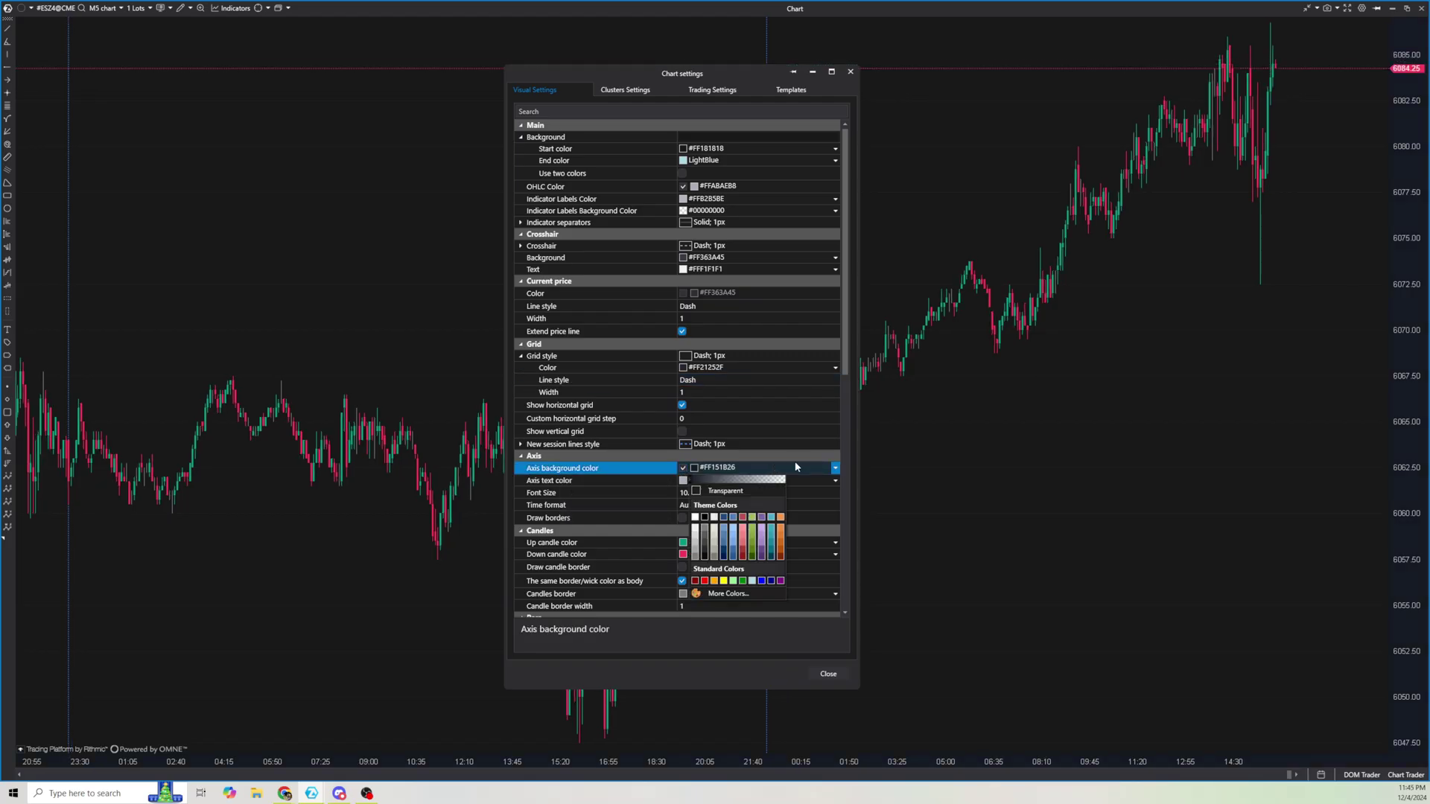
click(706, 553)
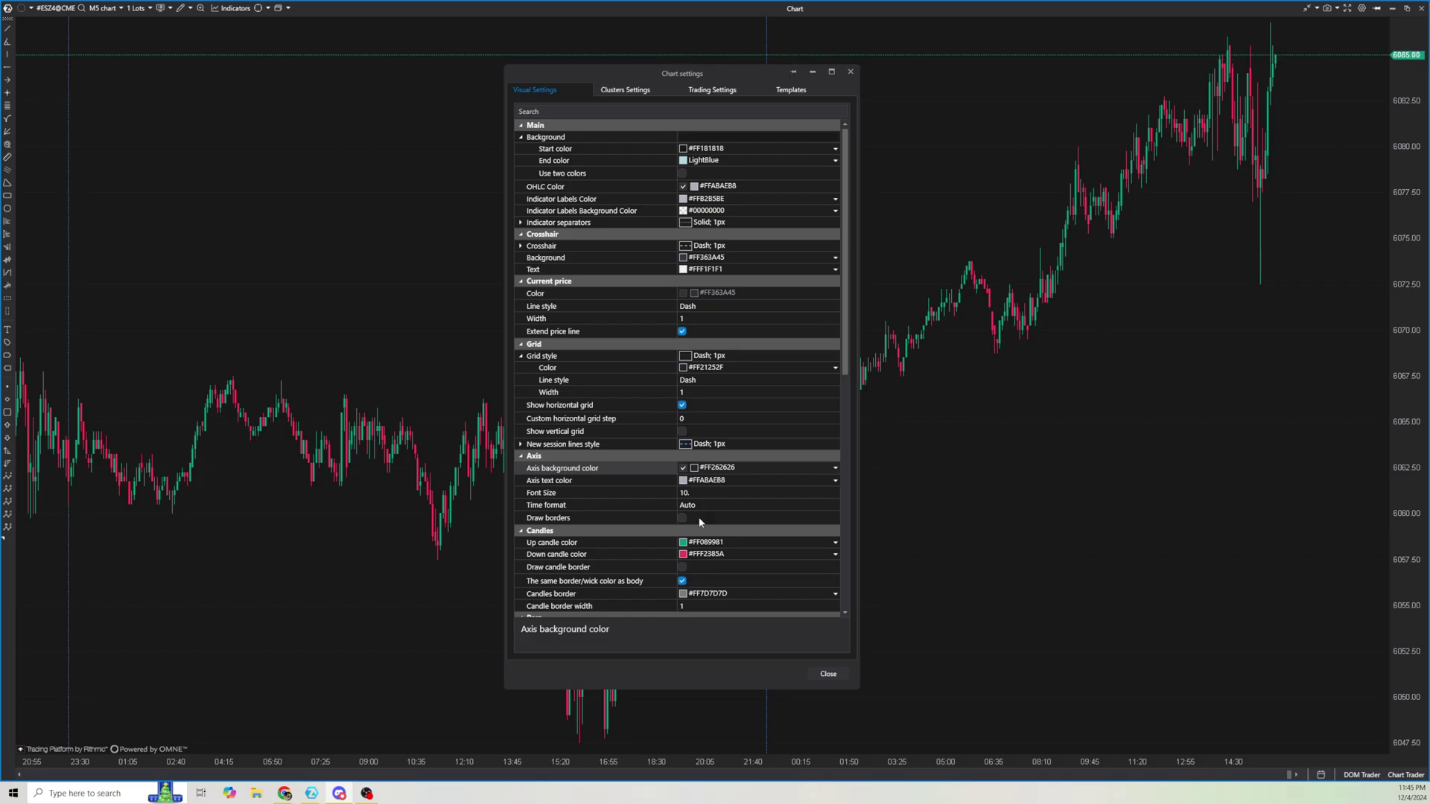
click(697, 546)
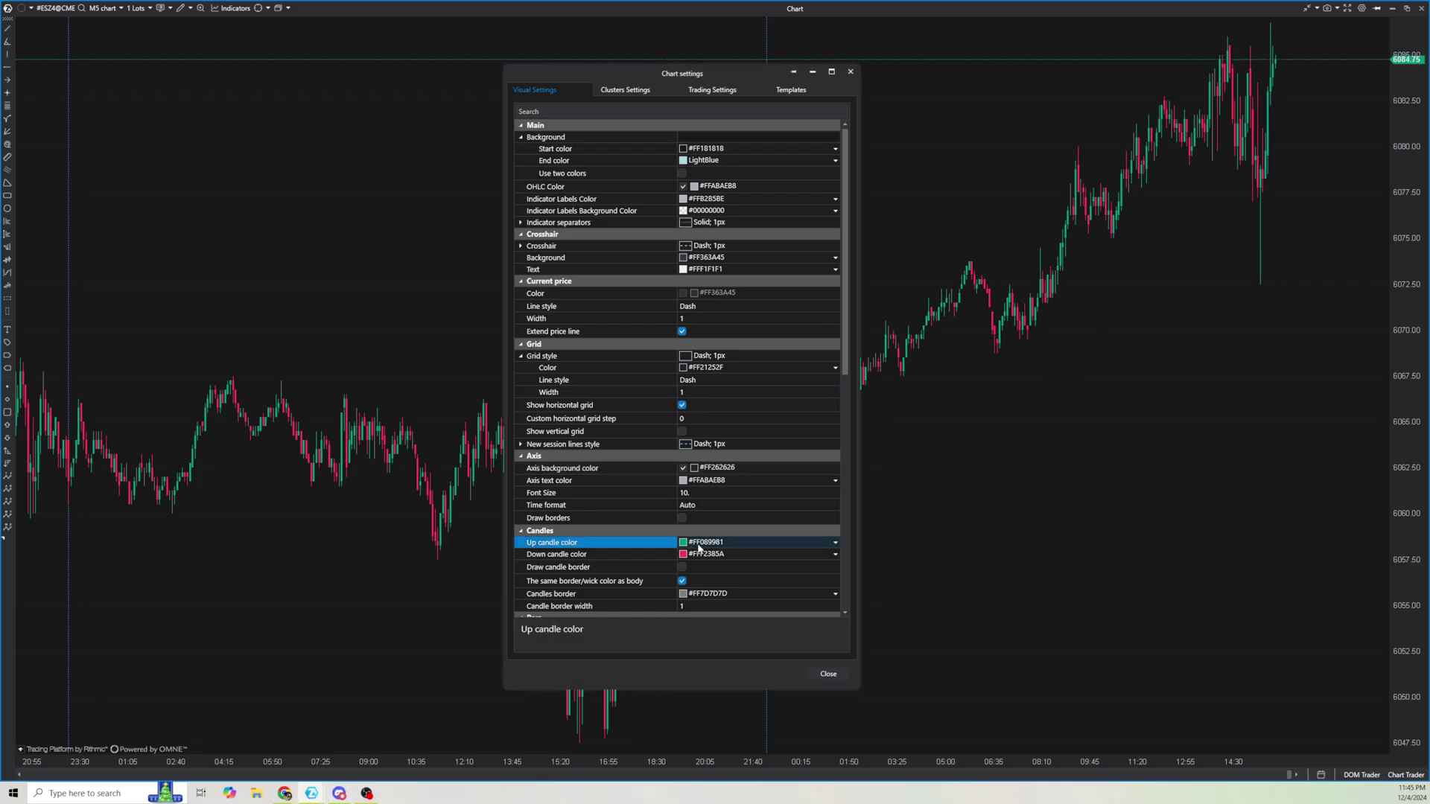
Set the up candle colour to RGB 57, 105, 157 (#FF39699D)
click(835, 543)
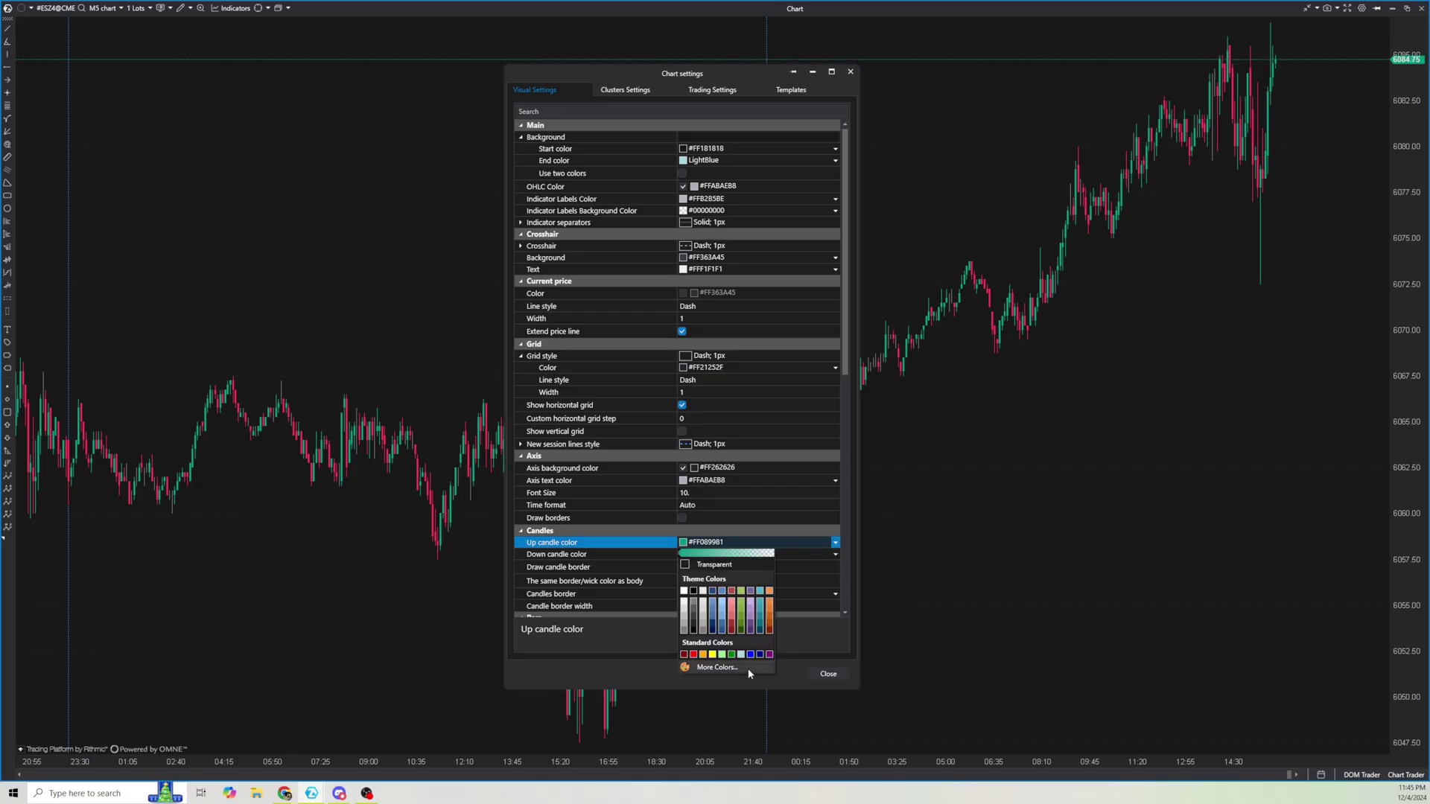
click(716, 667)
click(754, 337)
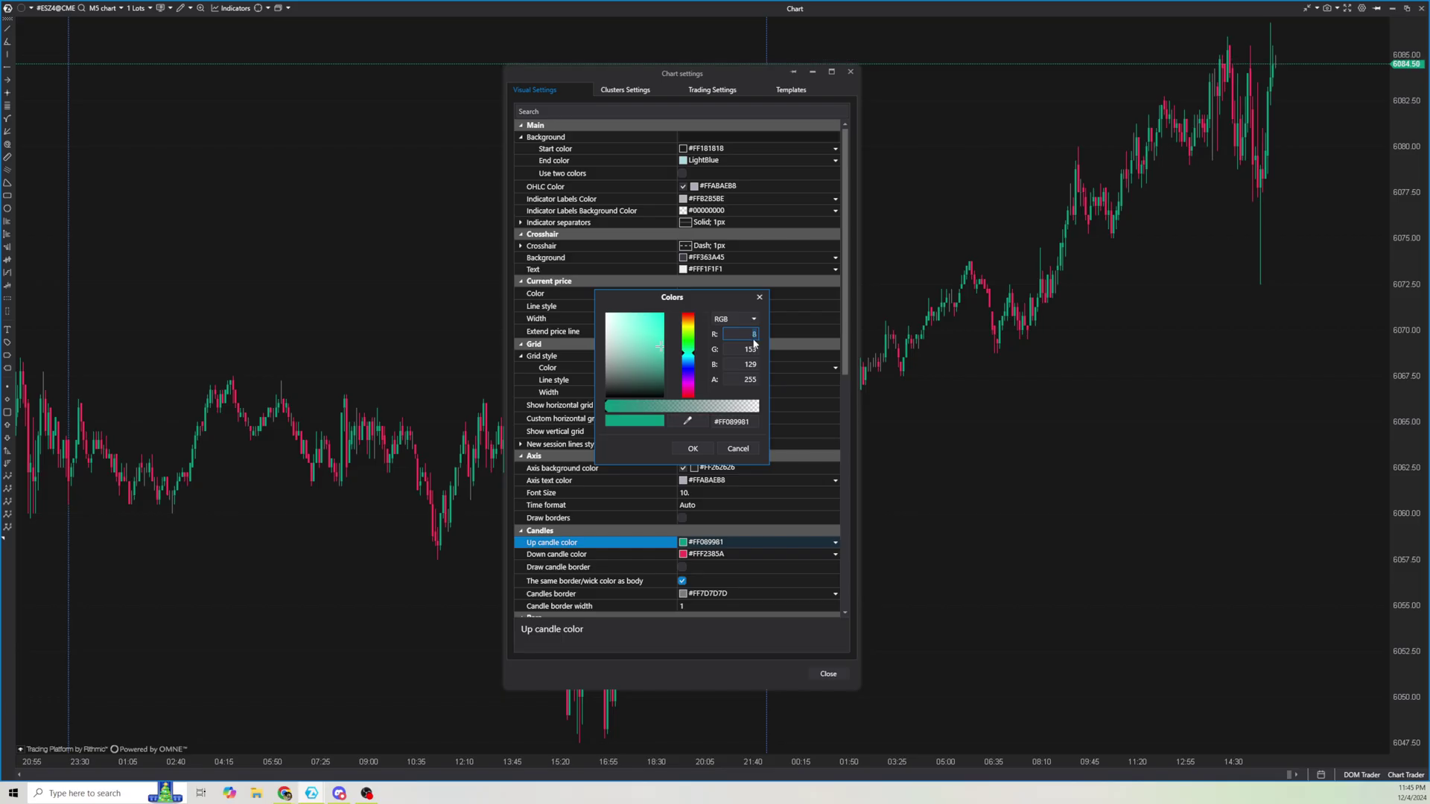
text(57)
key(Tab)
text(105)
key(Tab)
text(157)
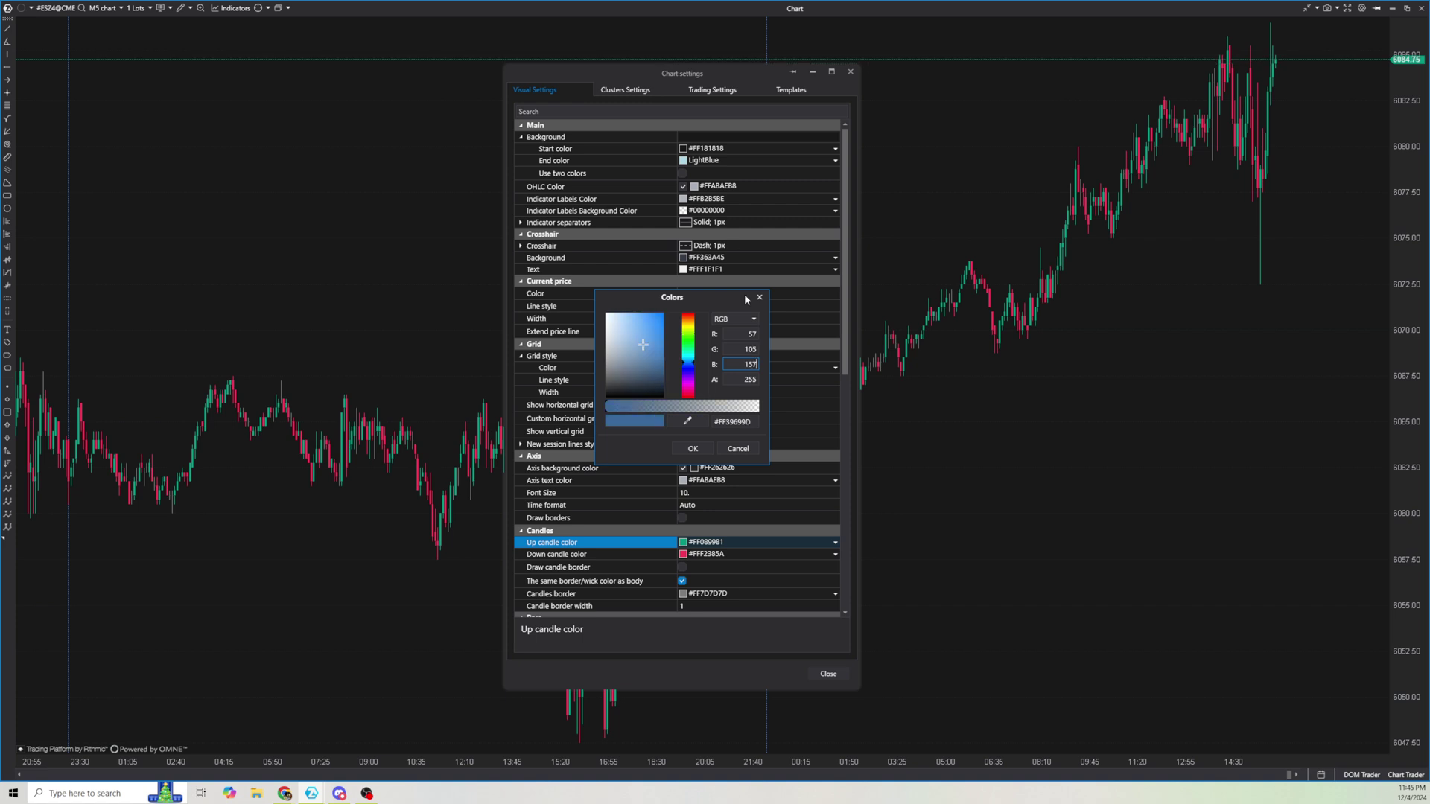
click(693, 449)
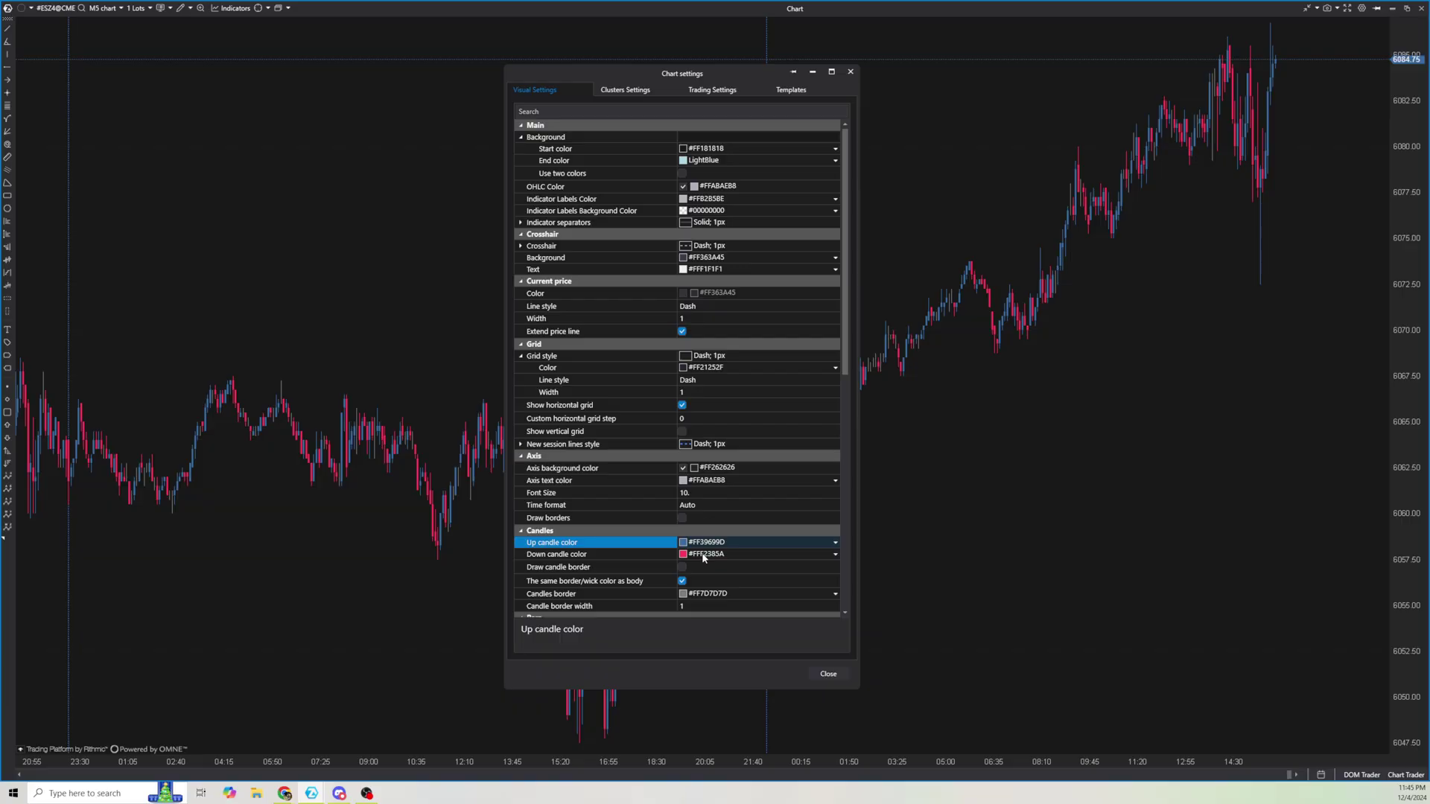
Darken the down candle colour to #FFA93936 by setting red to 169
click(703, 558)
click(715, 678)
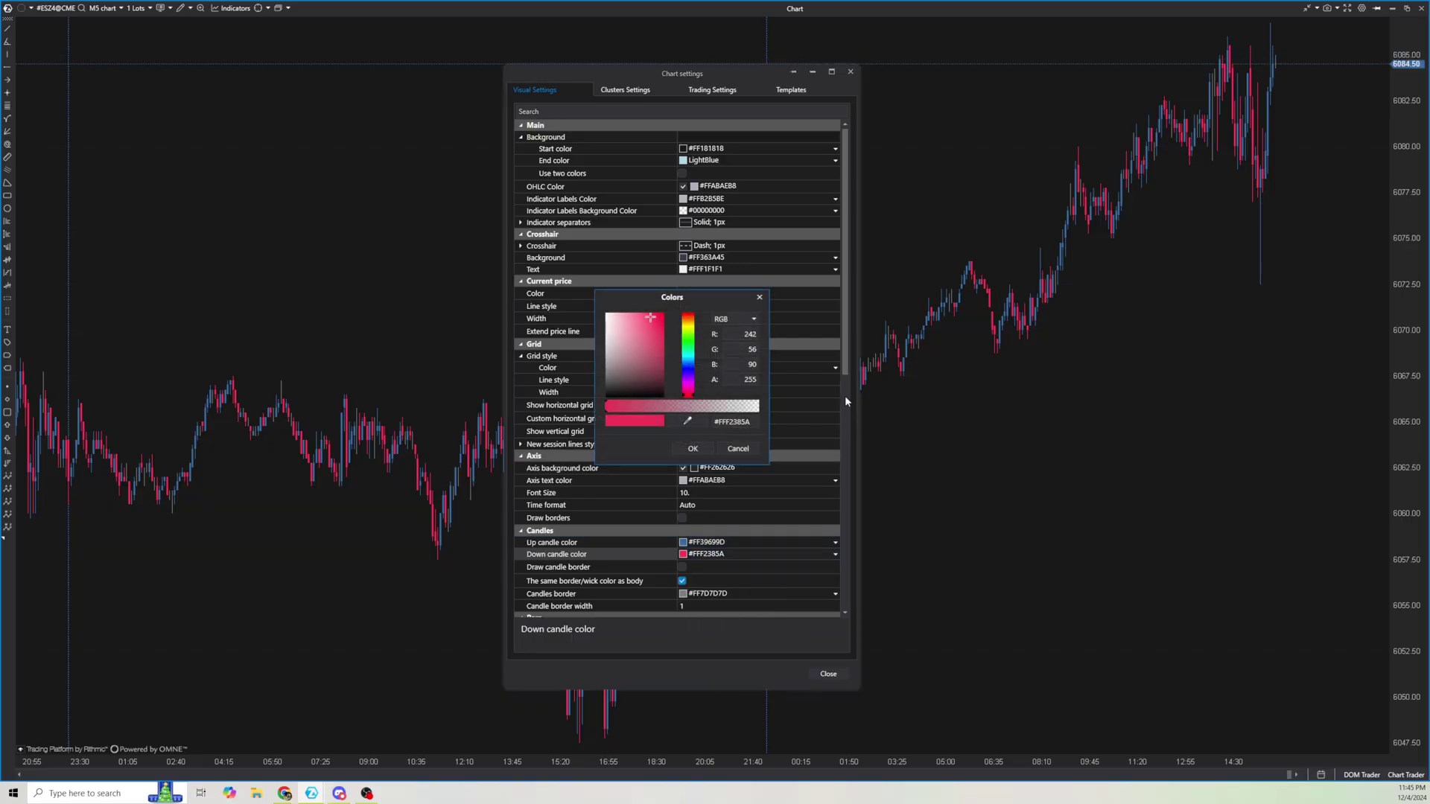
double_click(737, 334)
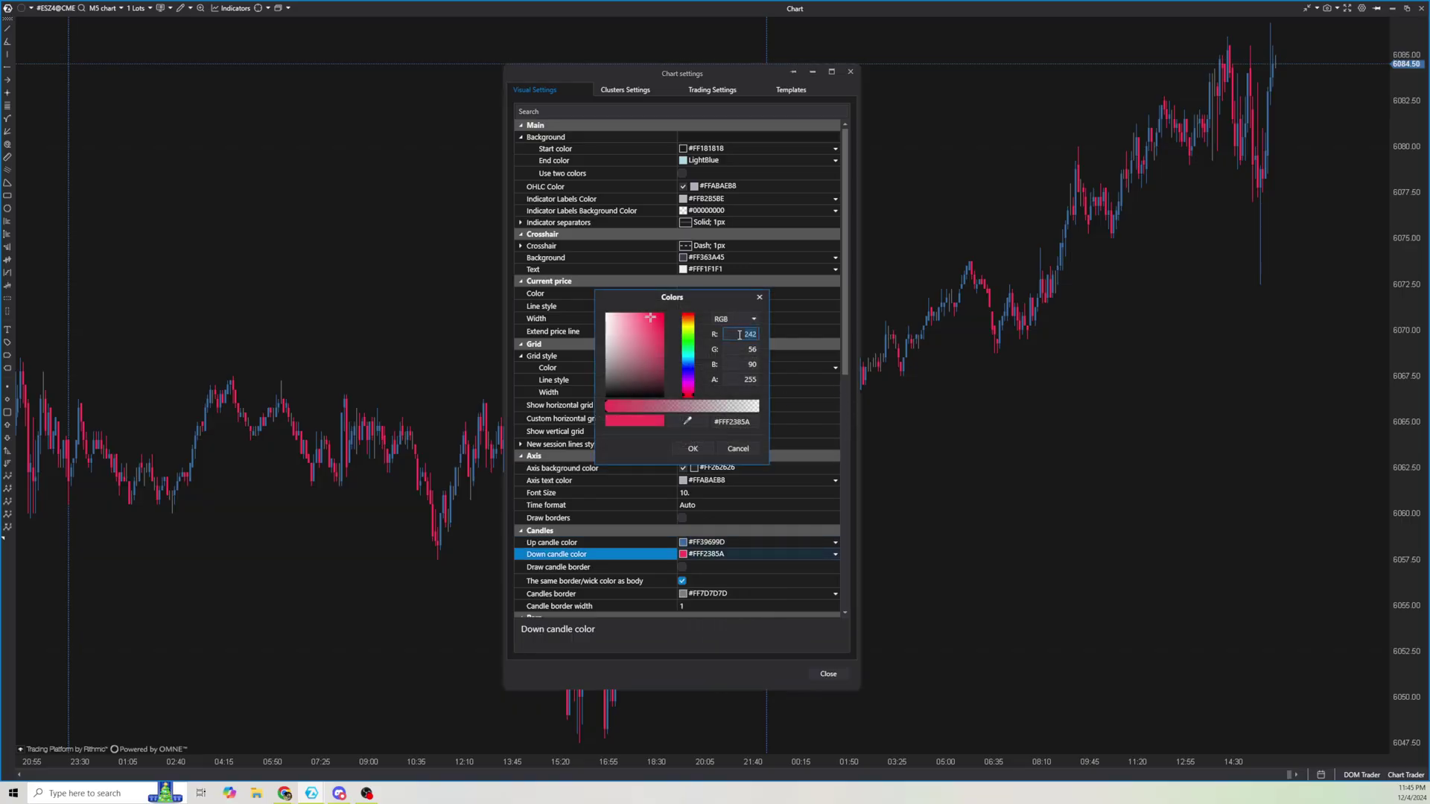
text(169)
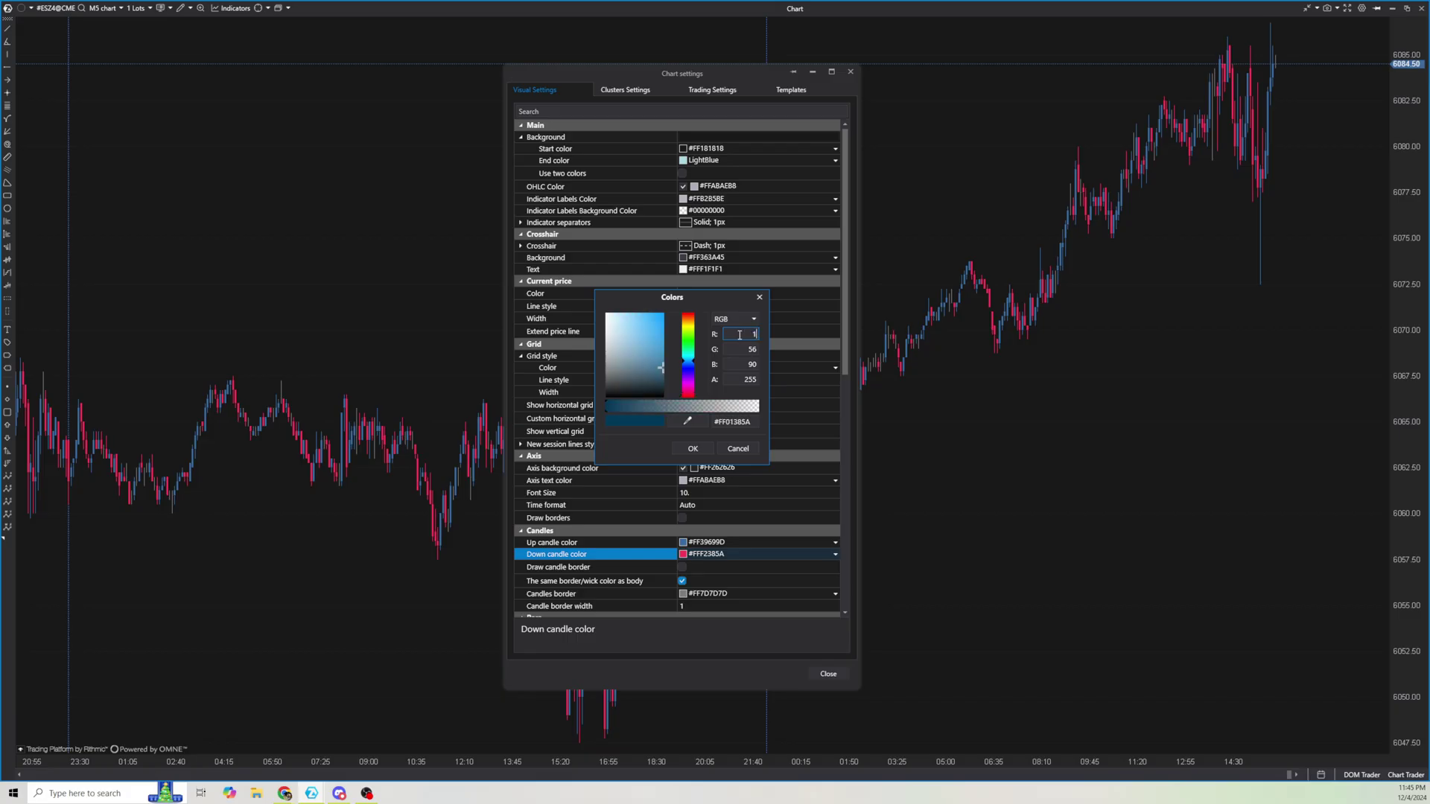
key(Tab)
key(Tab)
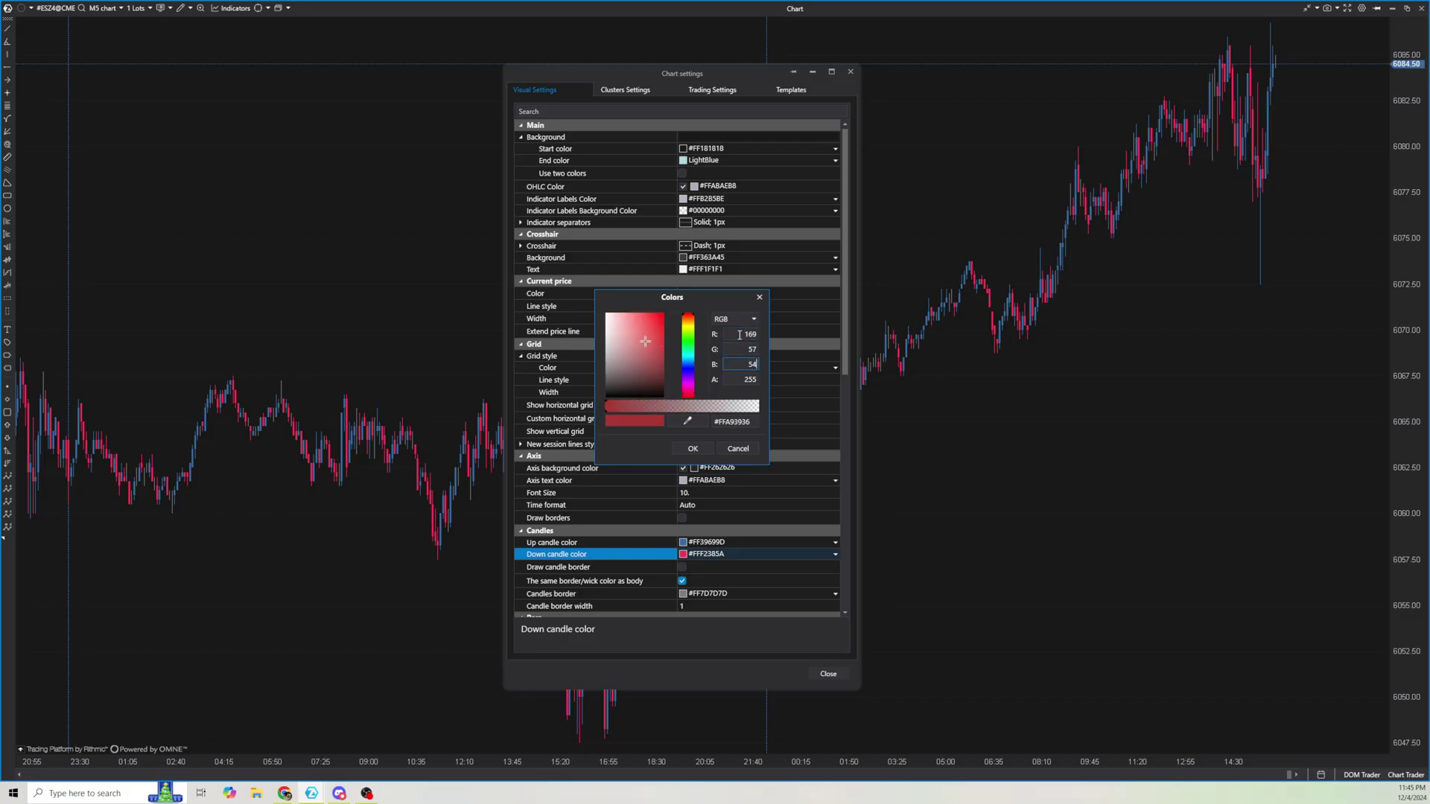
click(693, 445)
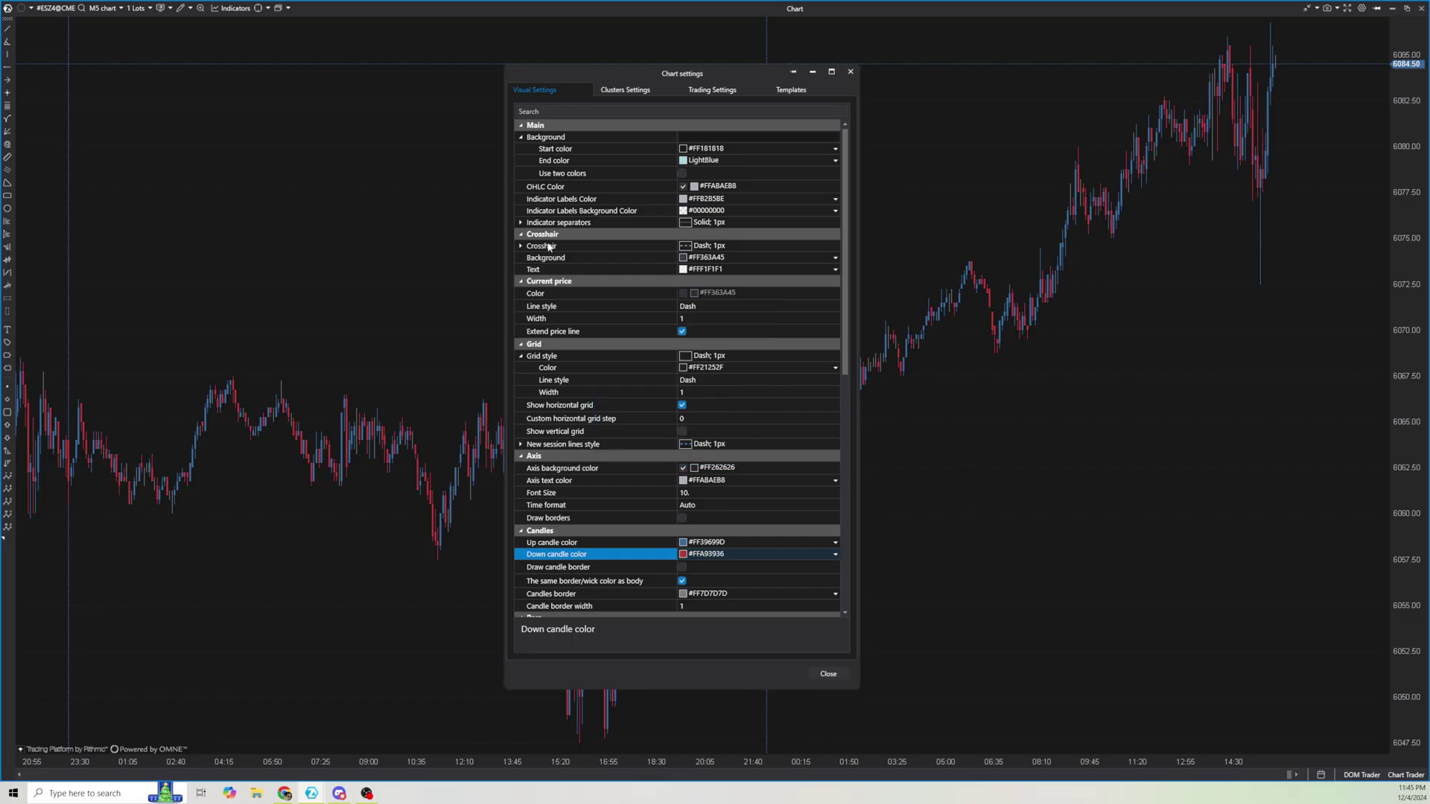
Review the settings list and close the Chart settings dialog
scroll(671, 435, down, 3)
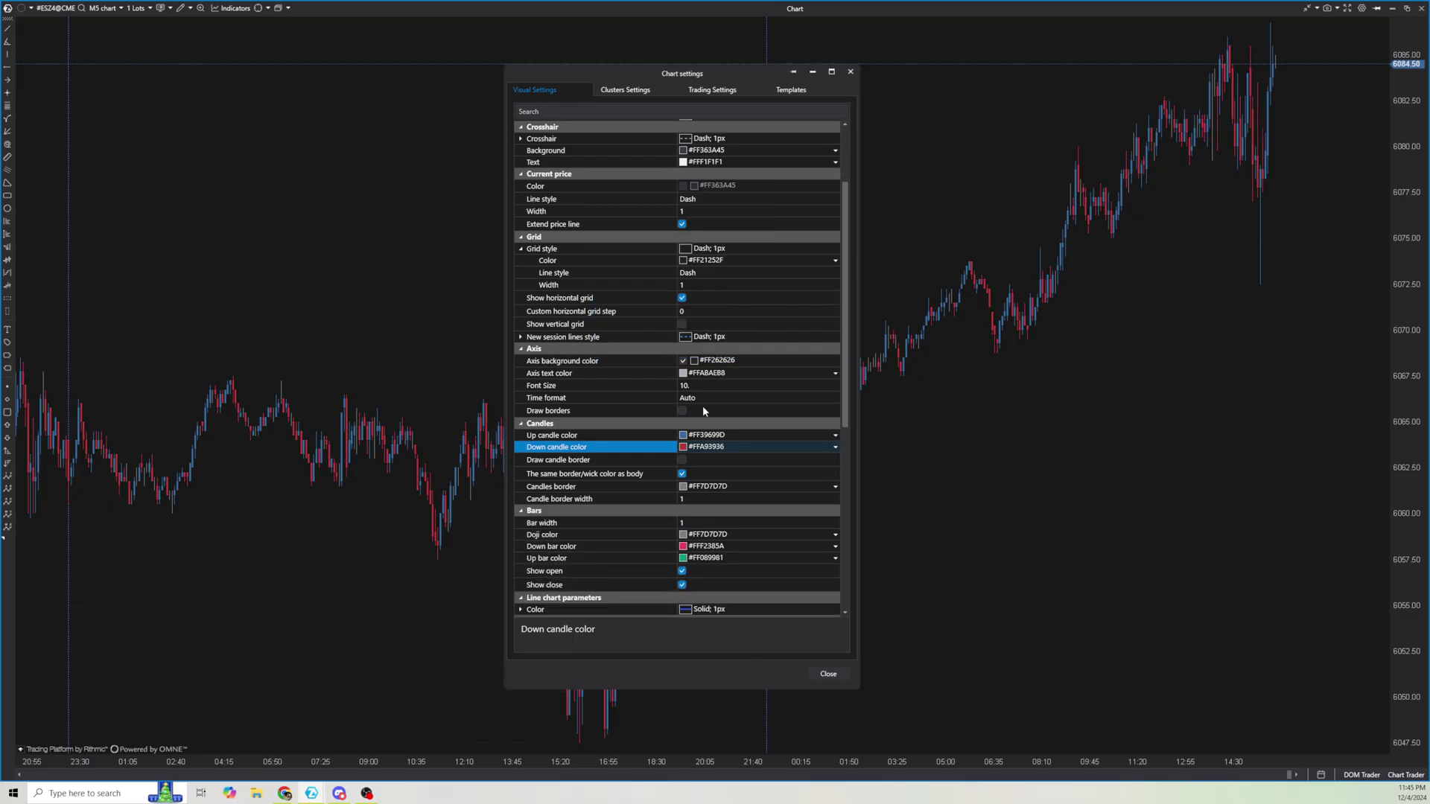
scroll(697, 410, up, 1)
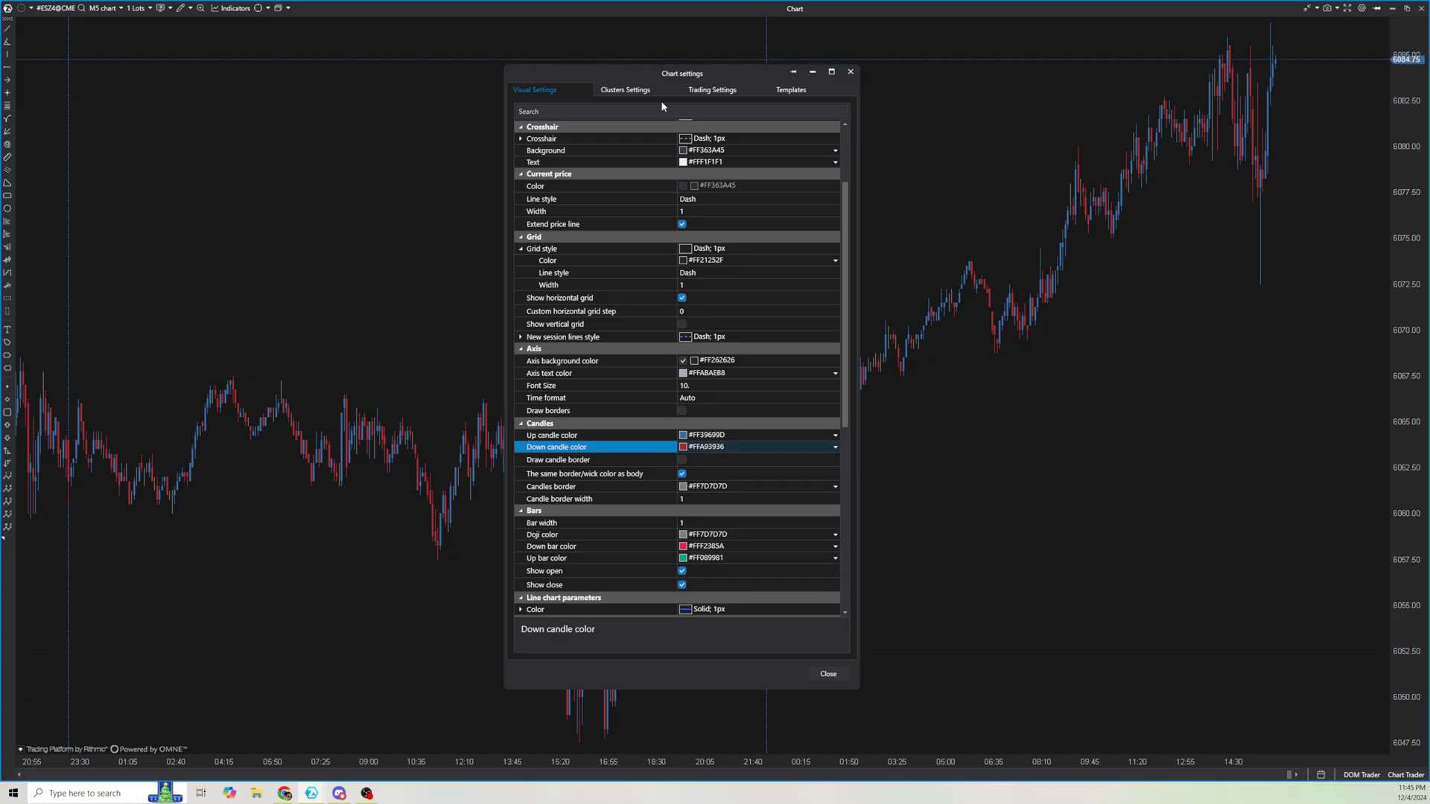
click(850, 72)
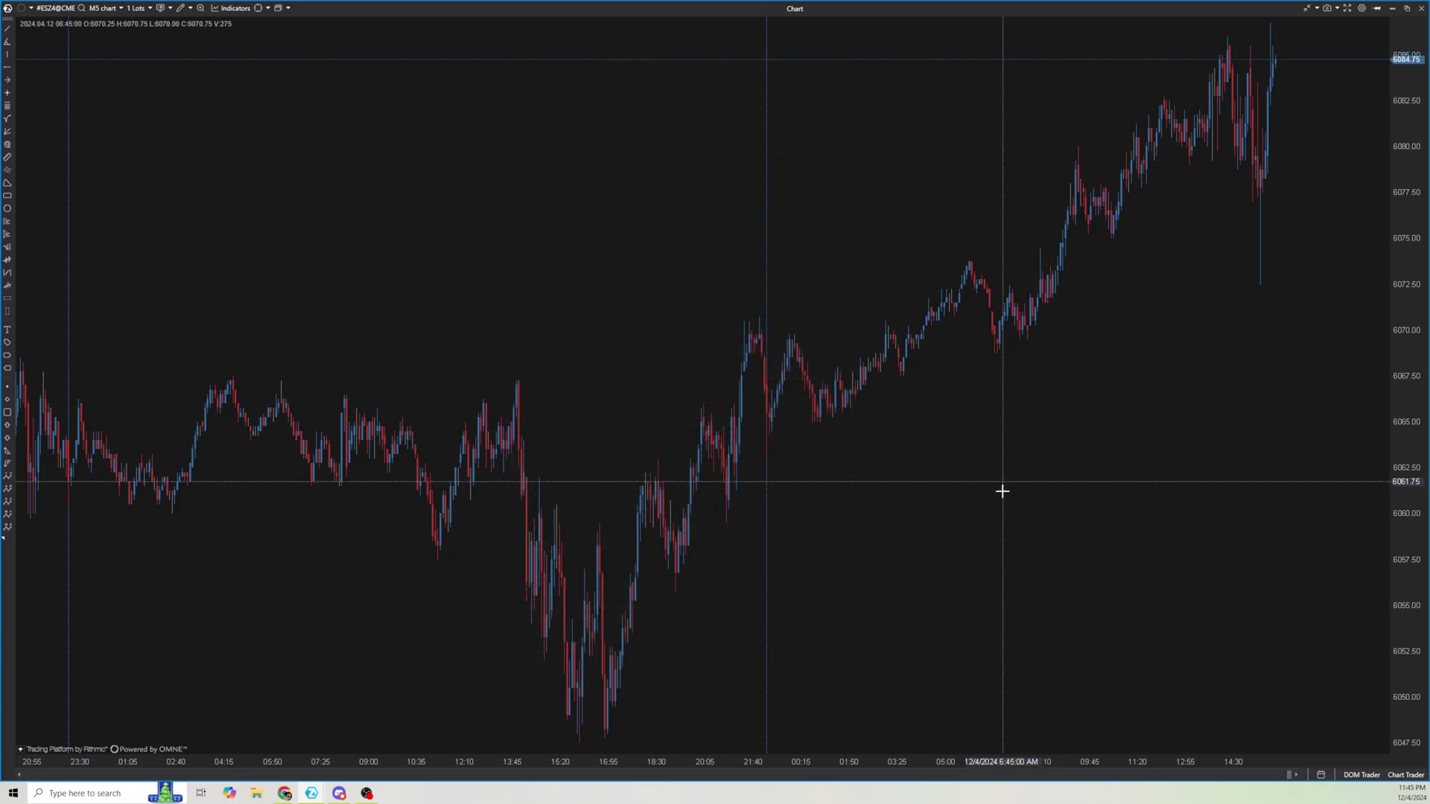
Zoom into the ES chart and pan to the latest bars so footprint clusters show
scroll(1048, 745, up, 5)
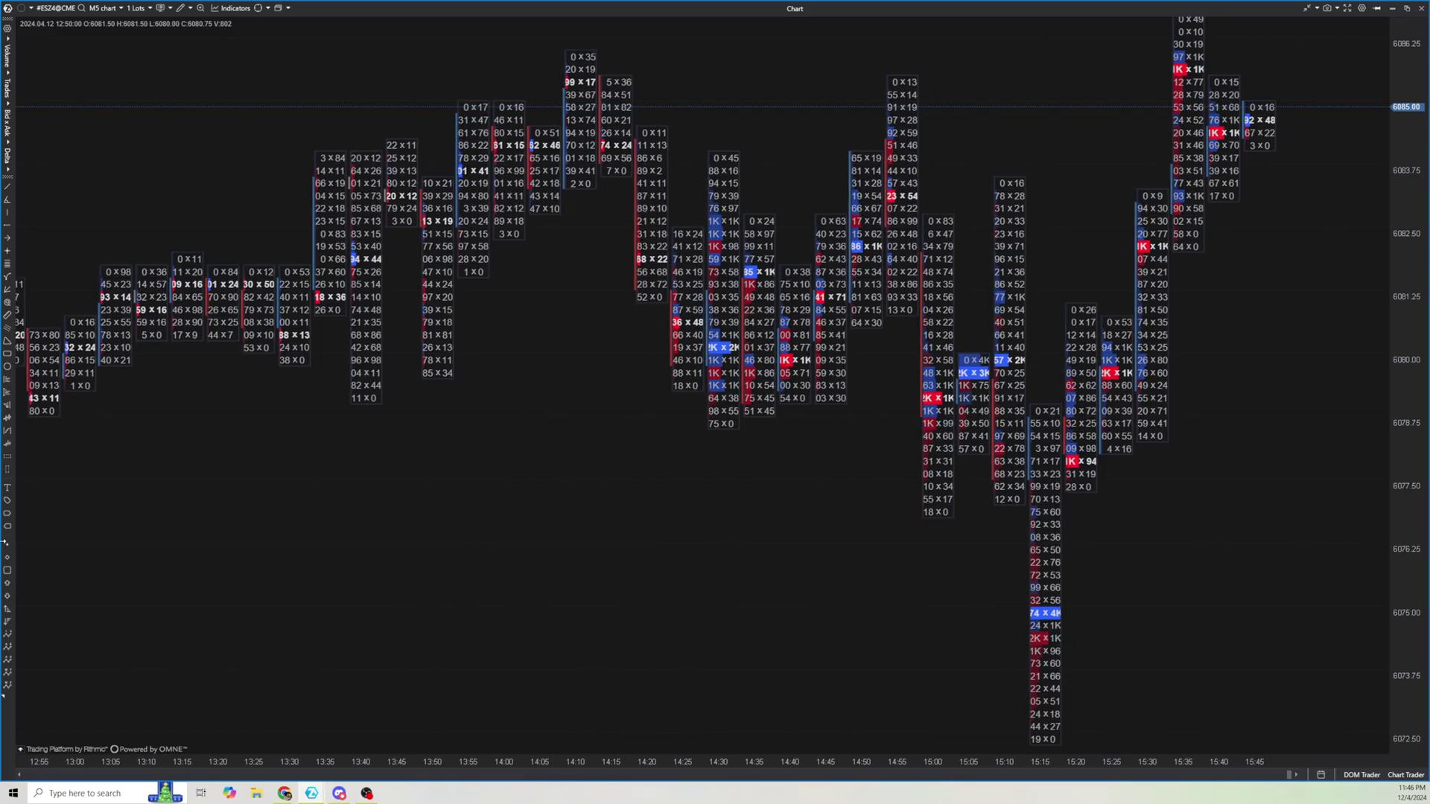
scroll(960, 705, up, 3)
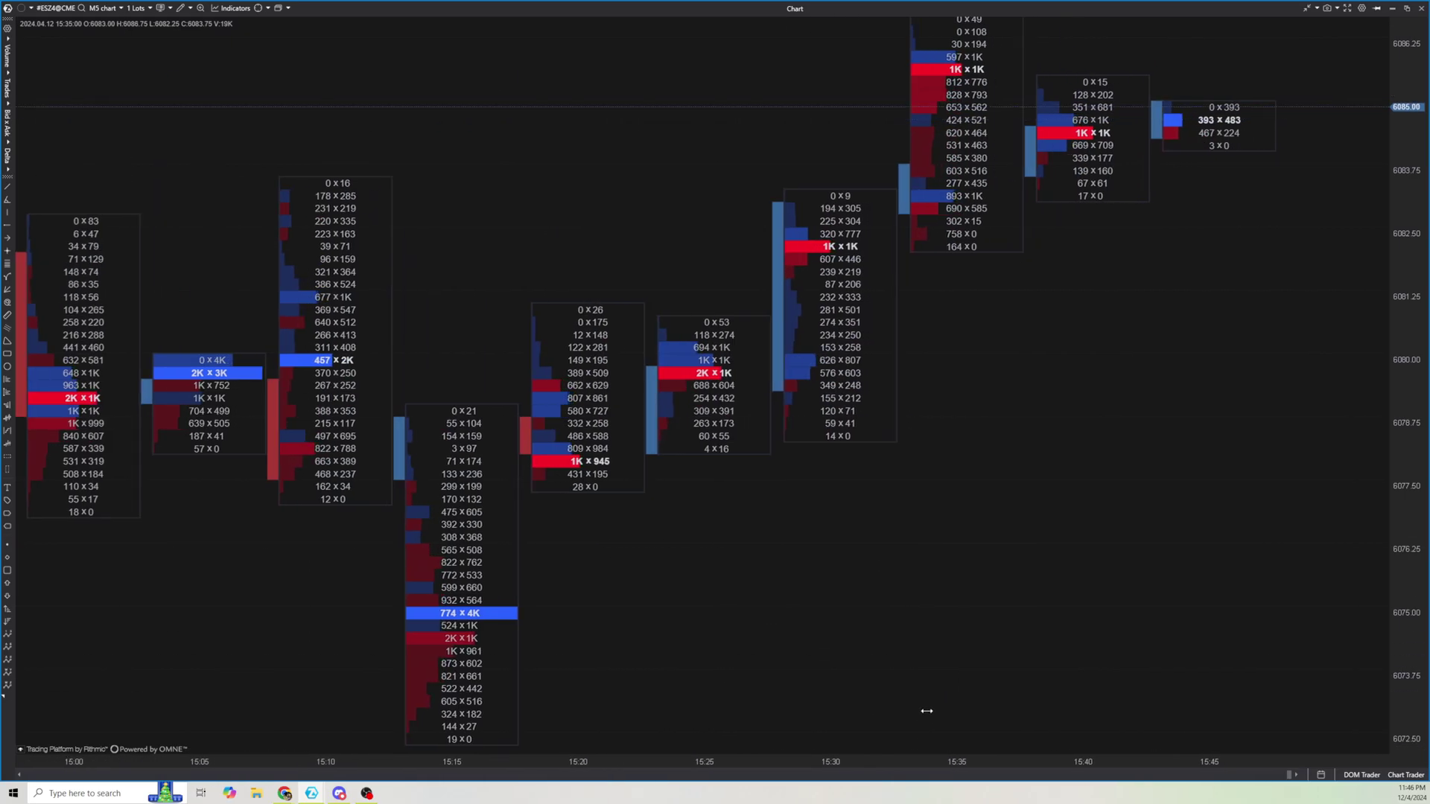
drag(1044, 774, 1068, 561)
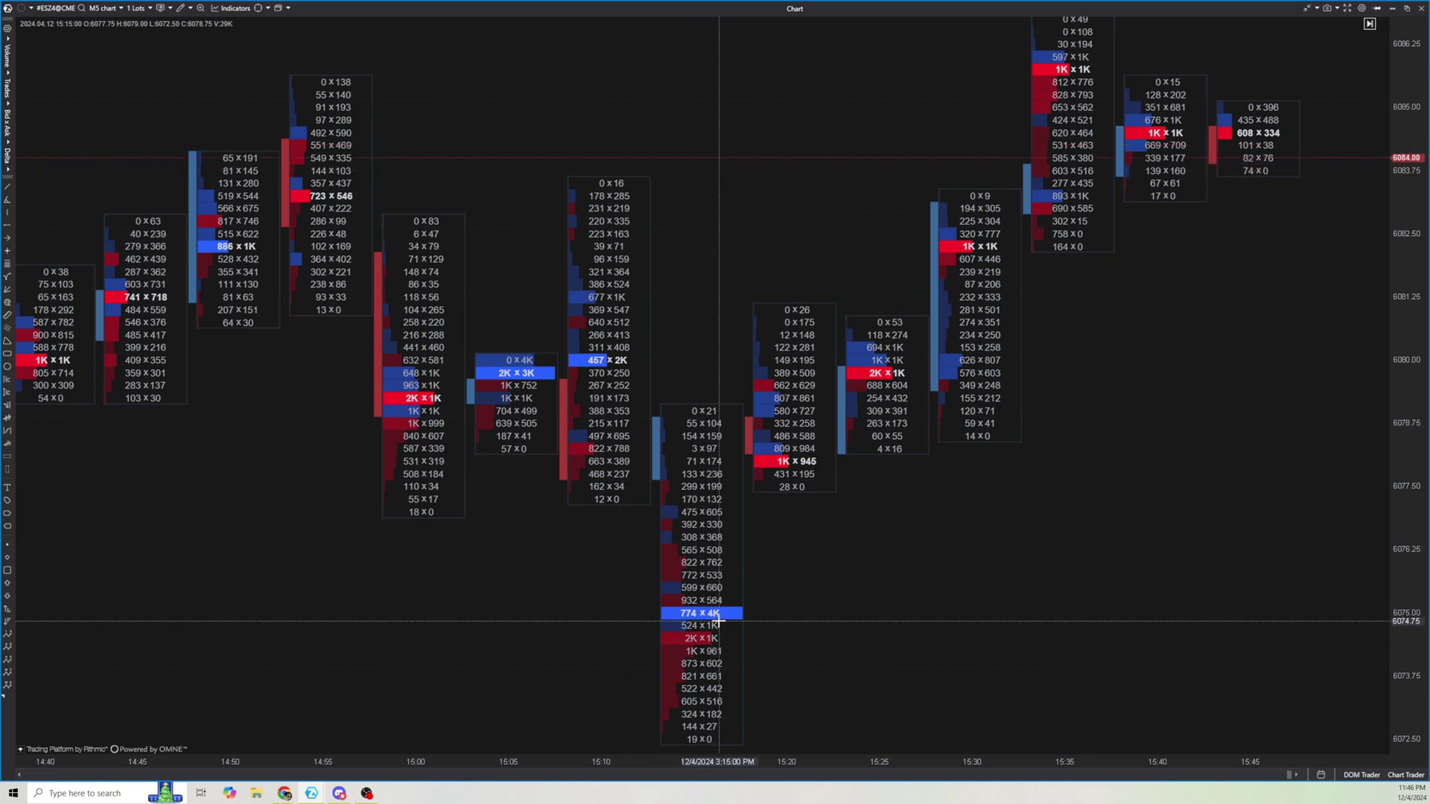
scroll(875, 558, right, 3)
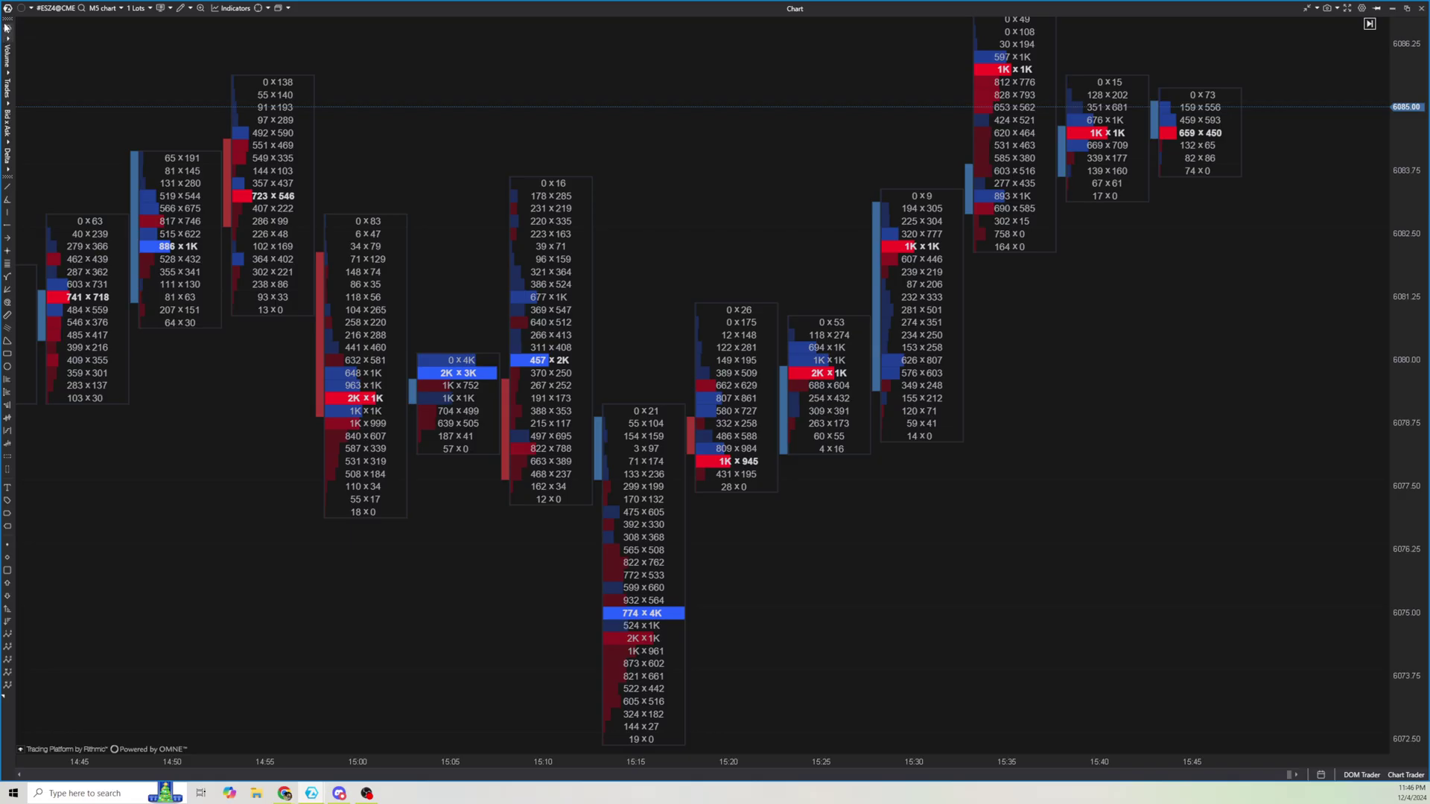
Reopen chart settings on the Clusters Settings tab, enlarged and moved to the left edge
click(1362, 9)
drag(686, 228, 488, 55)
click(488, 59)
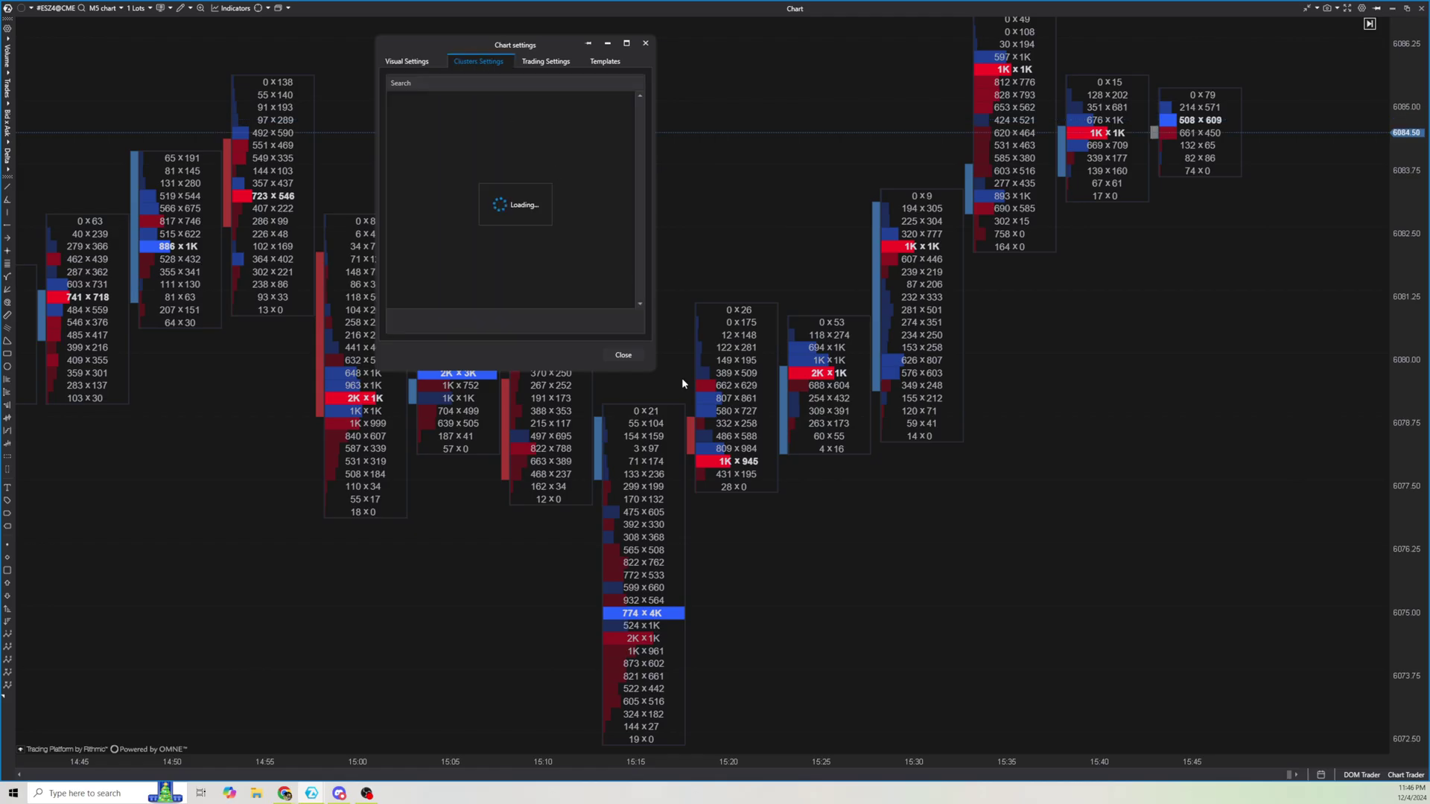
drag(654, 369, 933, 744)
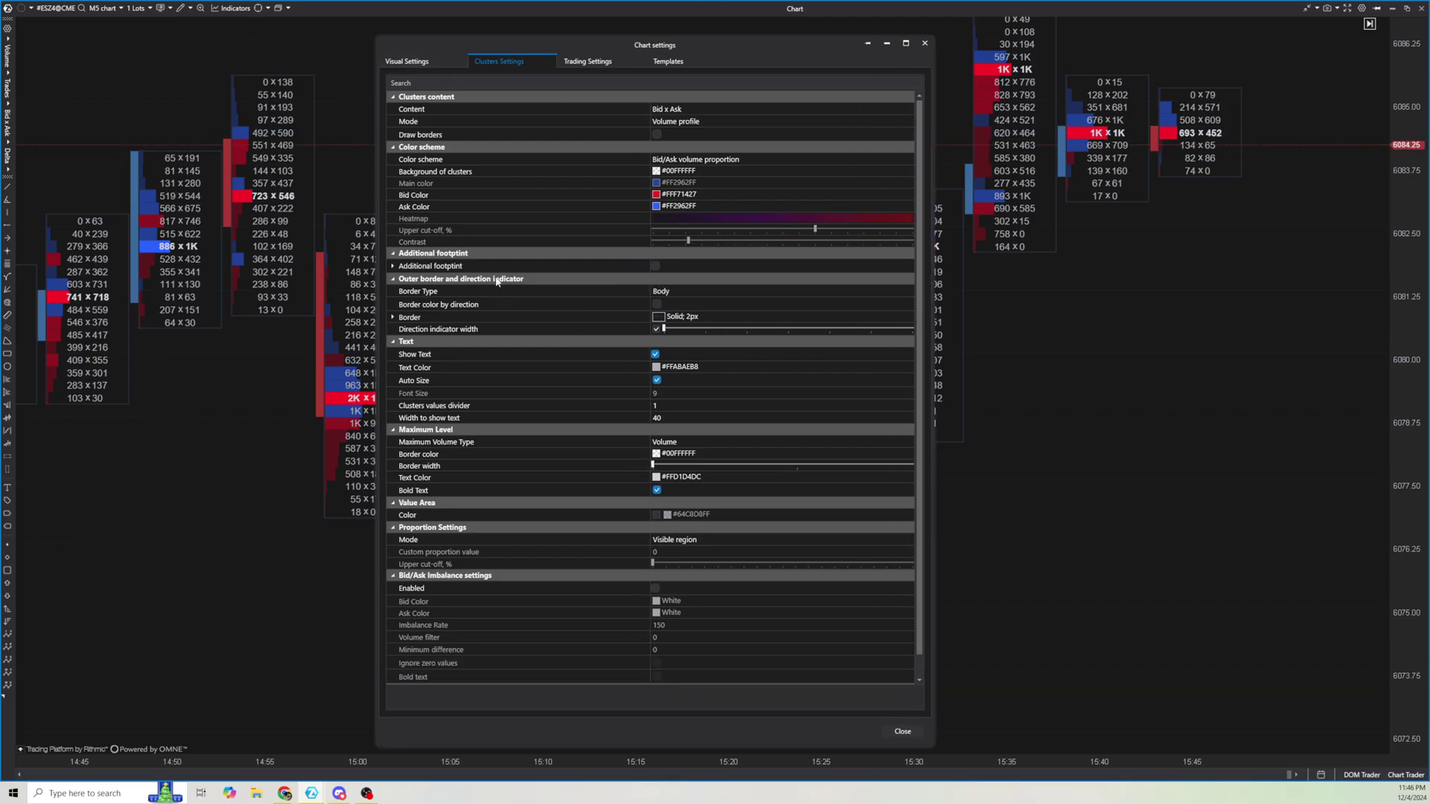
drag(713, 37, 365, 30)
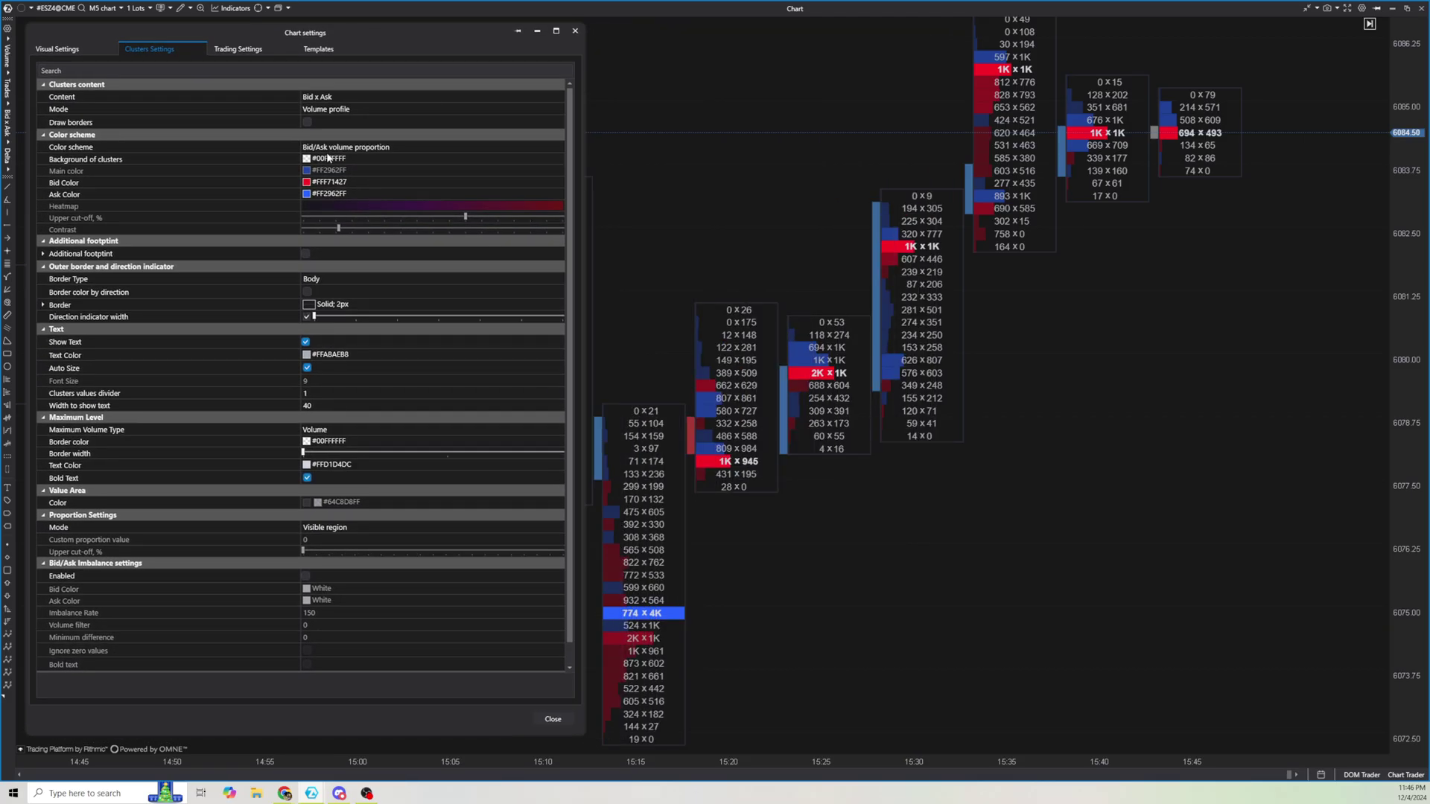
Set cluster Content to Bid/Ask (centered), Mode to Full row, and Color scheme to None
click(326, 97)
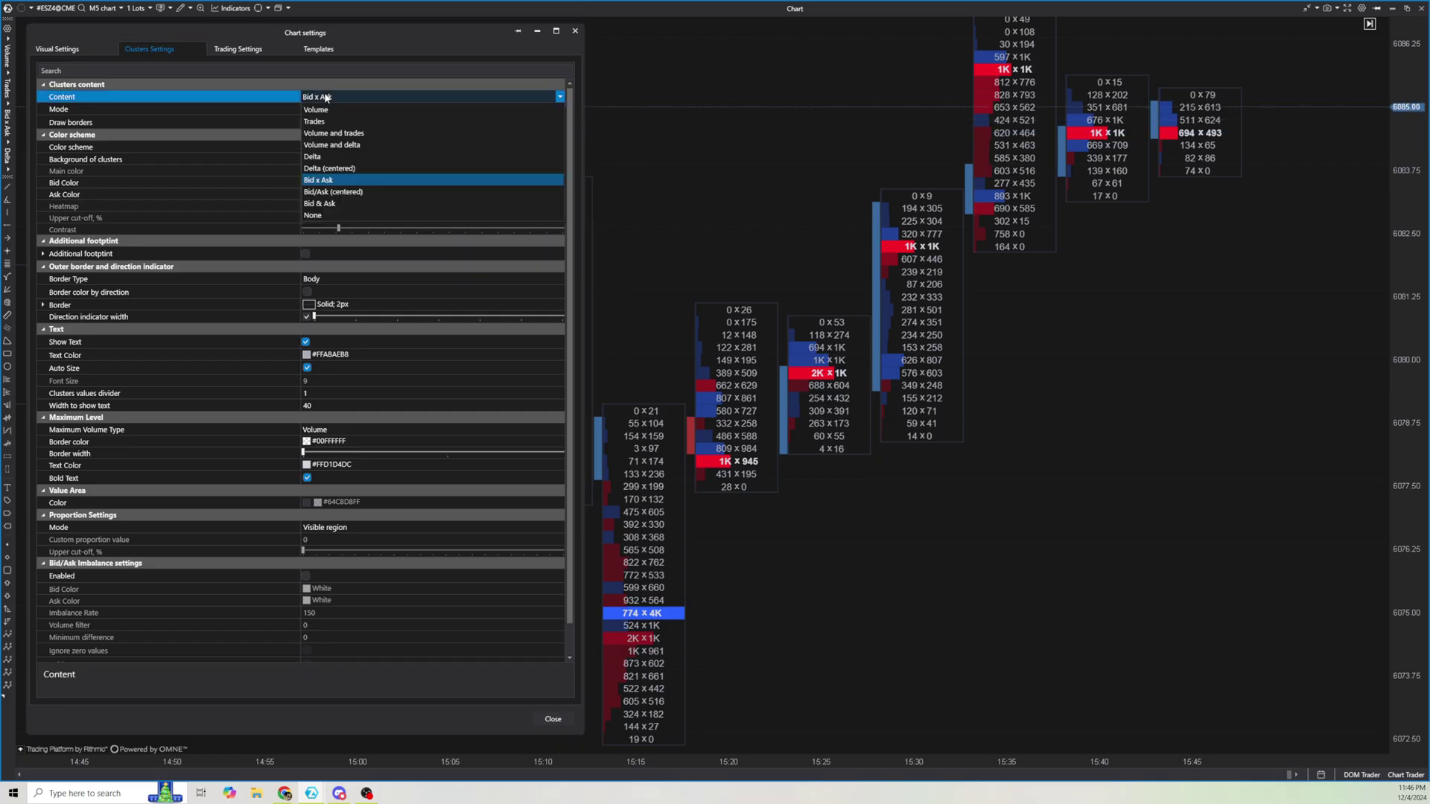
click(353, 193)
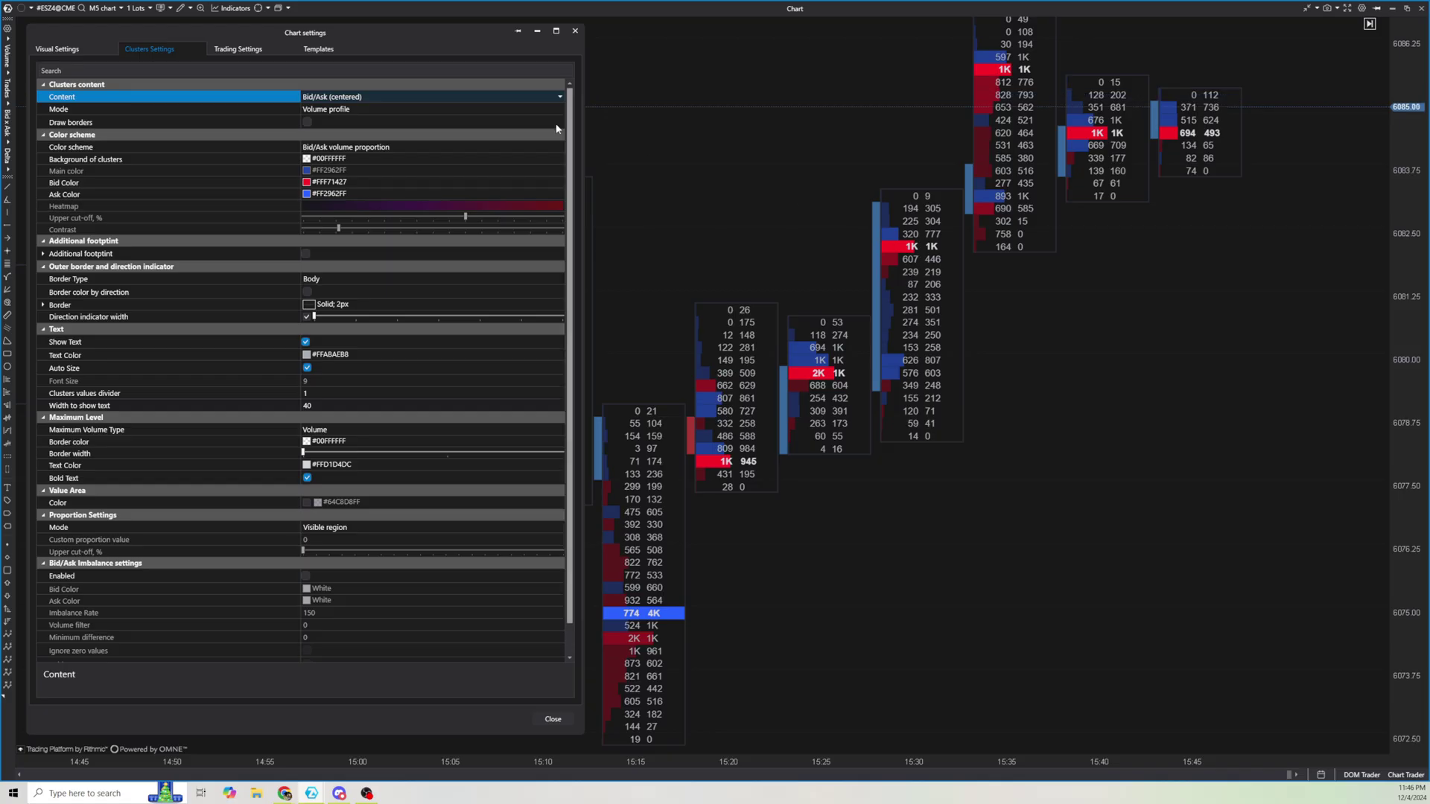
click(364, 109)
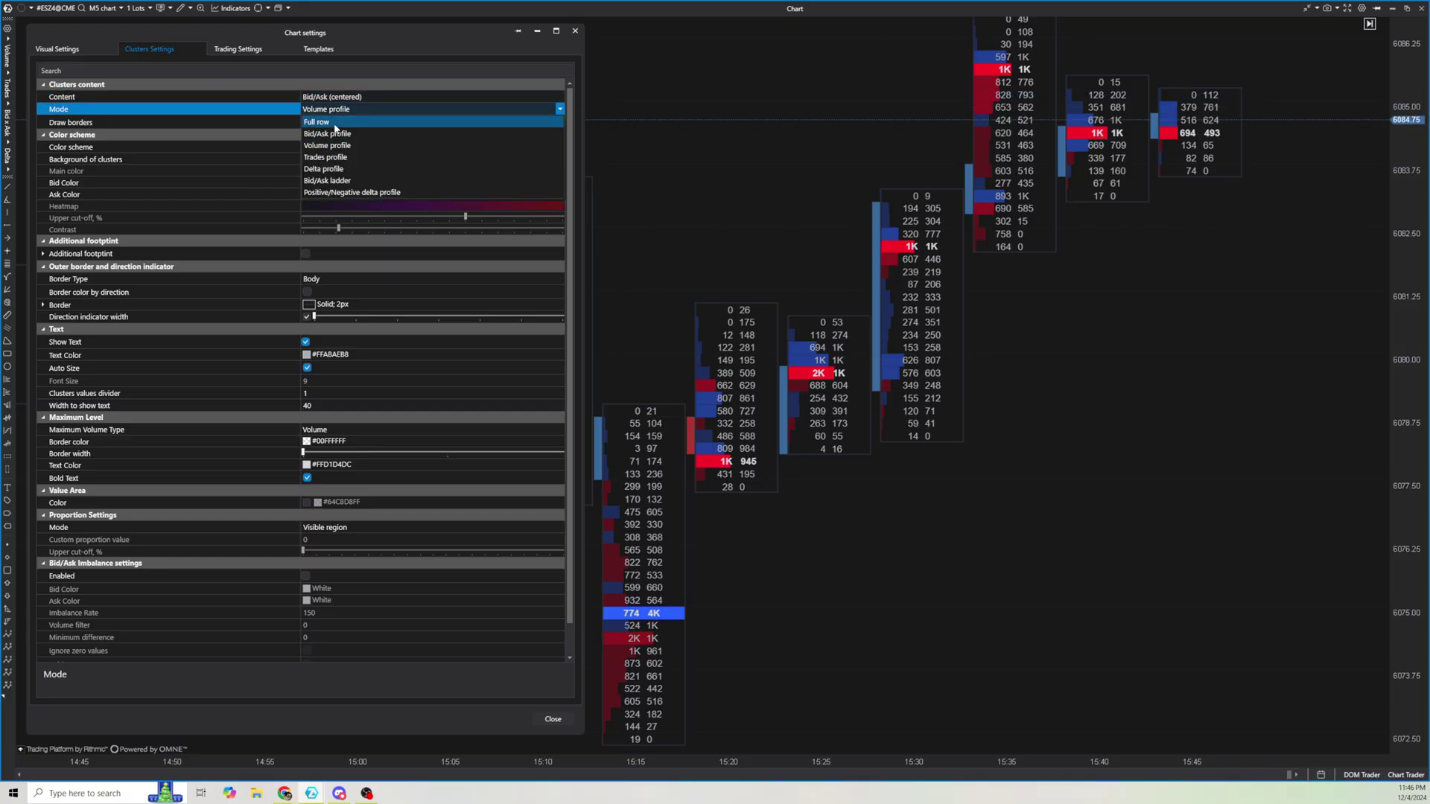
click(335, 124)
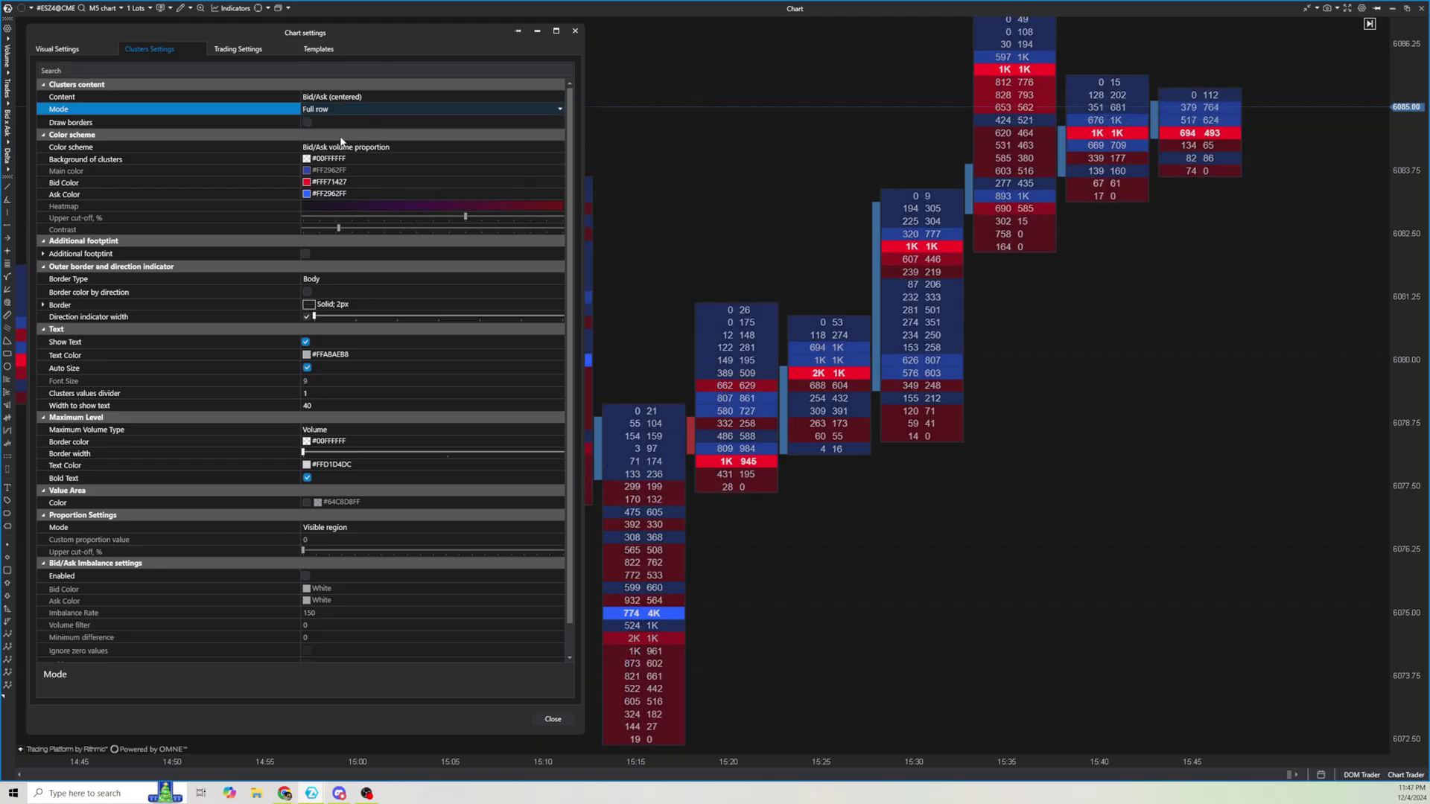
click(344, 147)
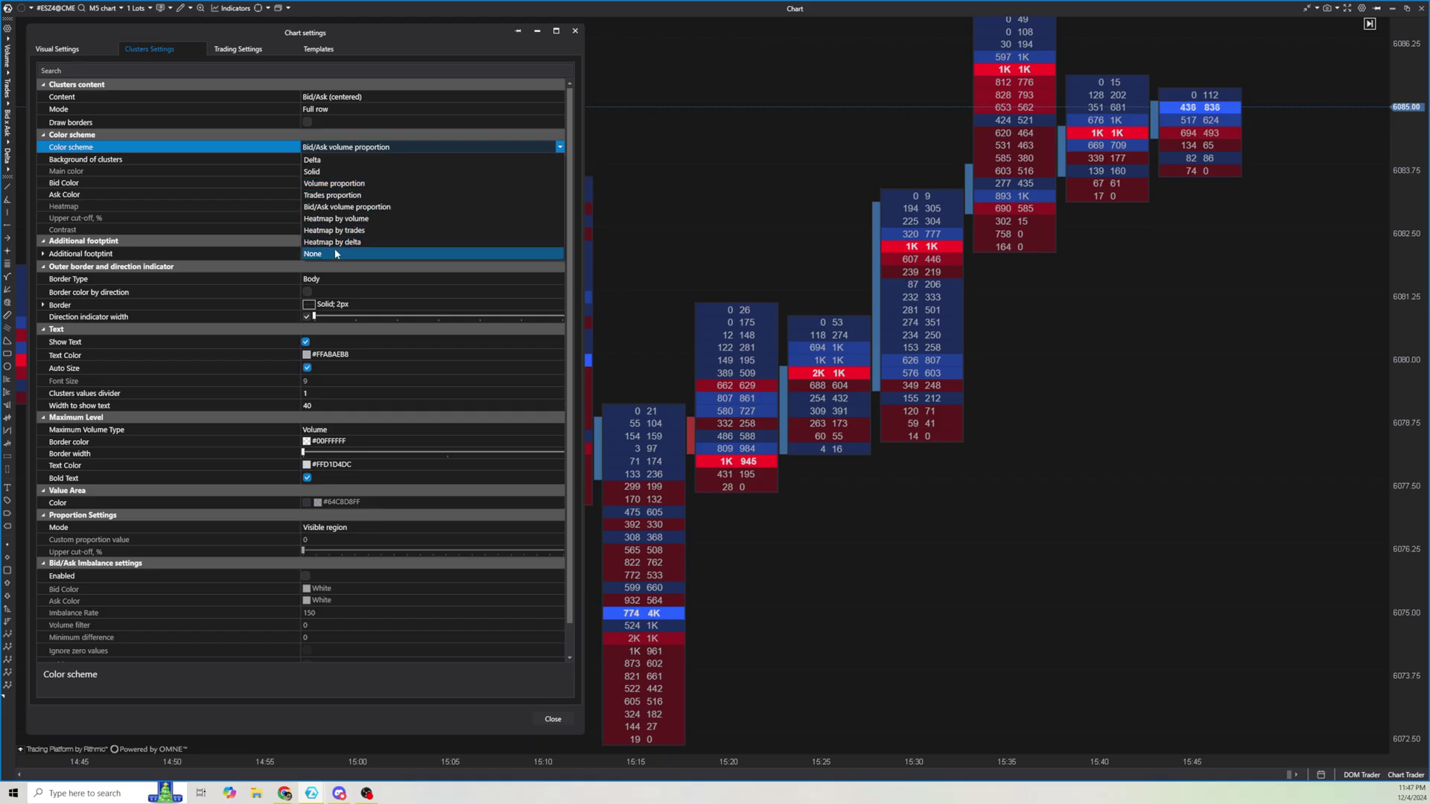
click(336, 253)
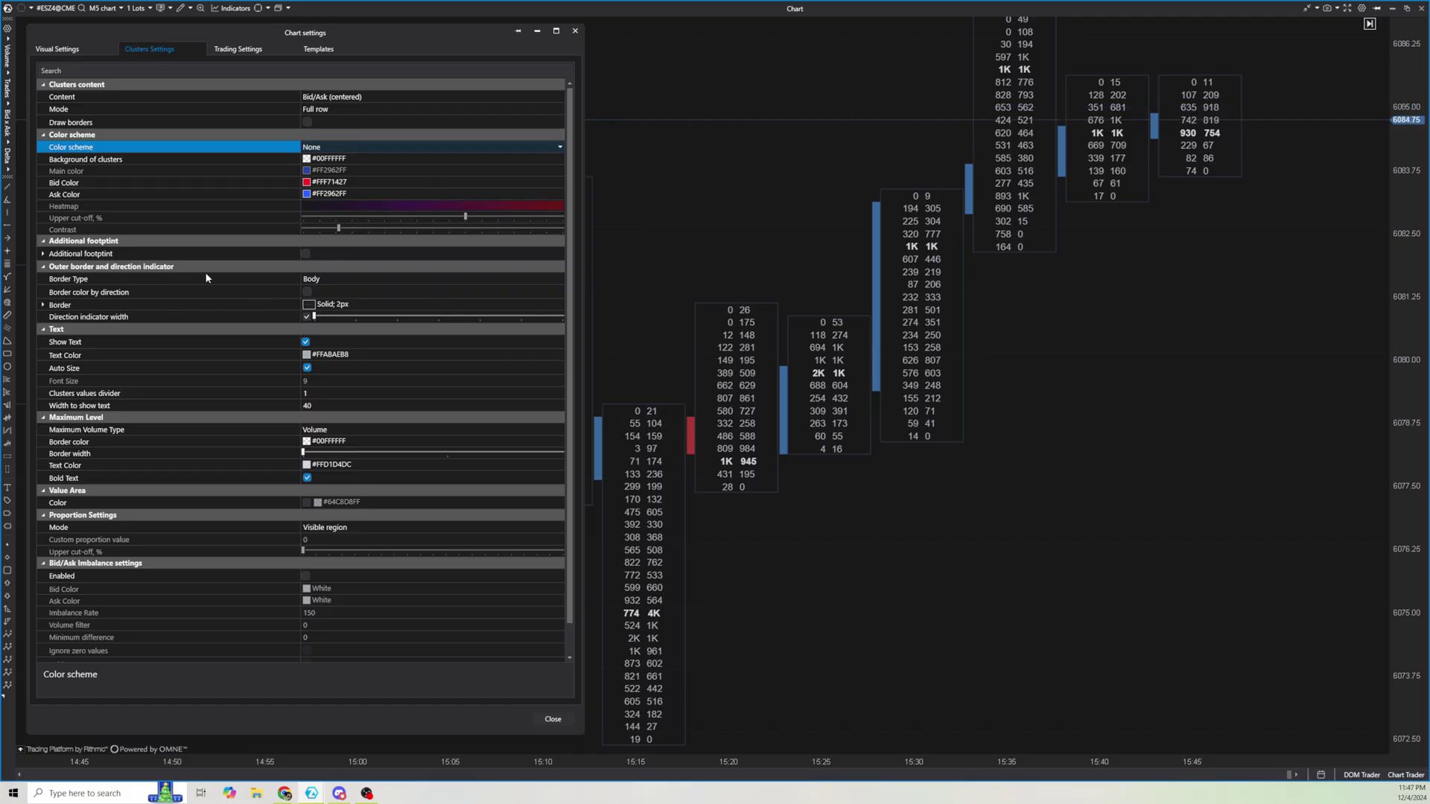
Give clusters Candle-type borders coloured by direction, with border width 1
click(313, 280)
click(315, 280)
click(328, 306)
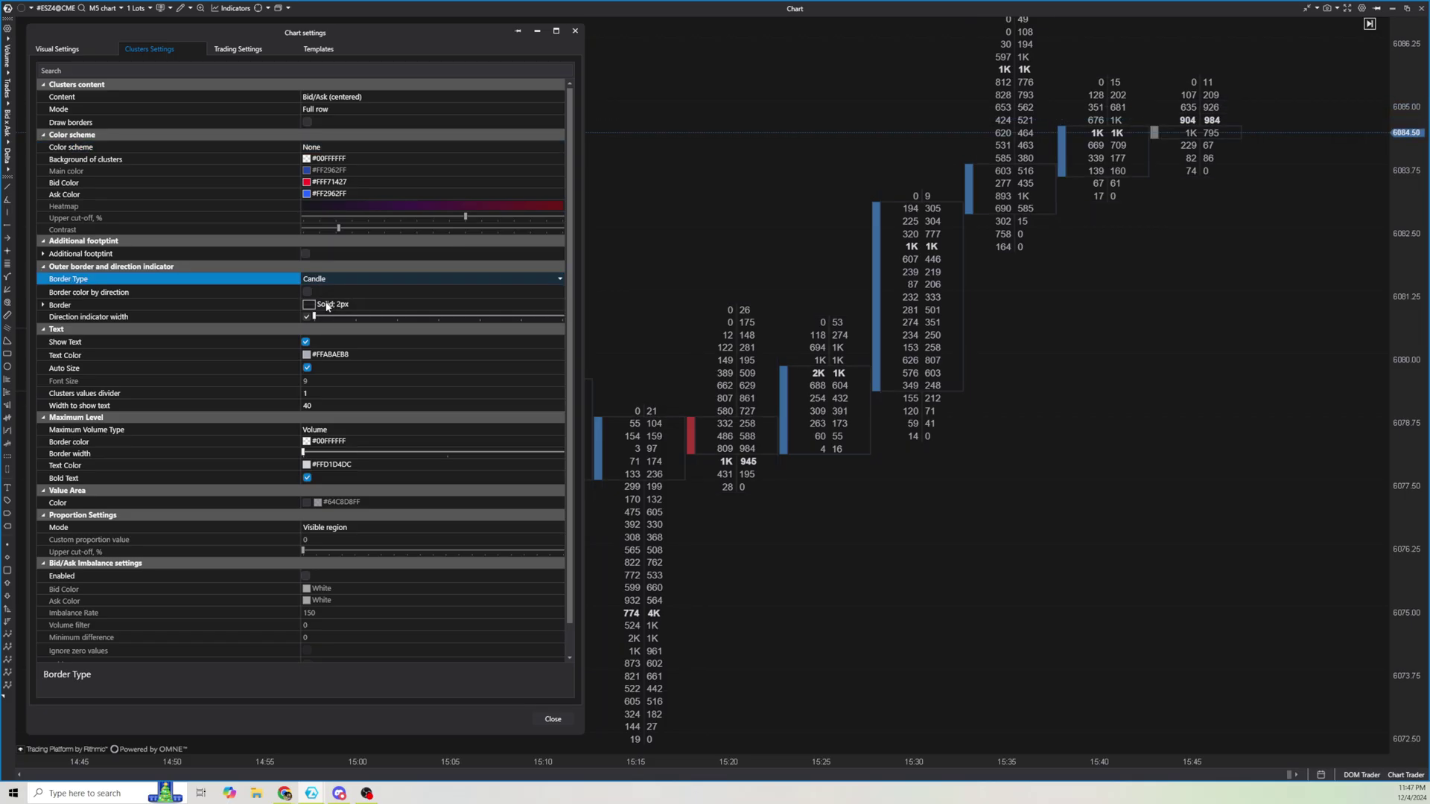
click(307, 293)
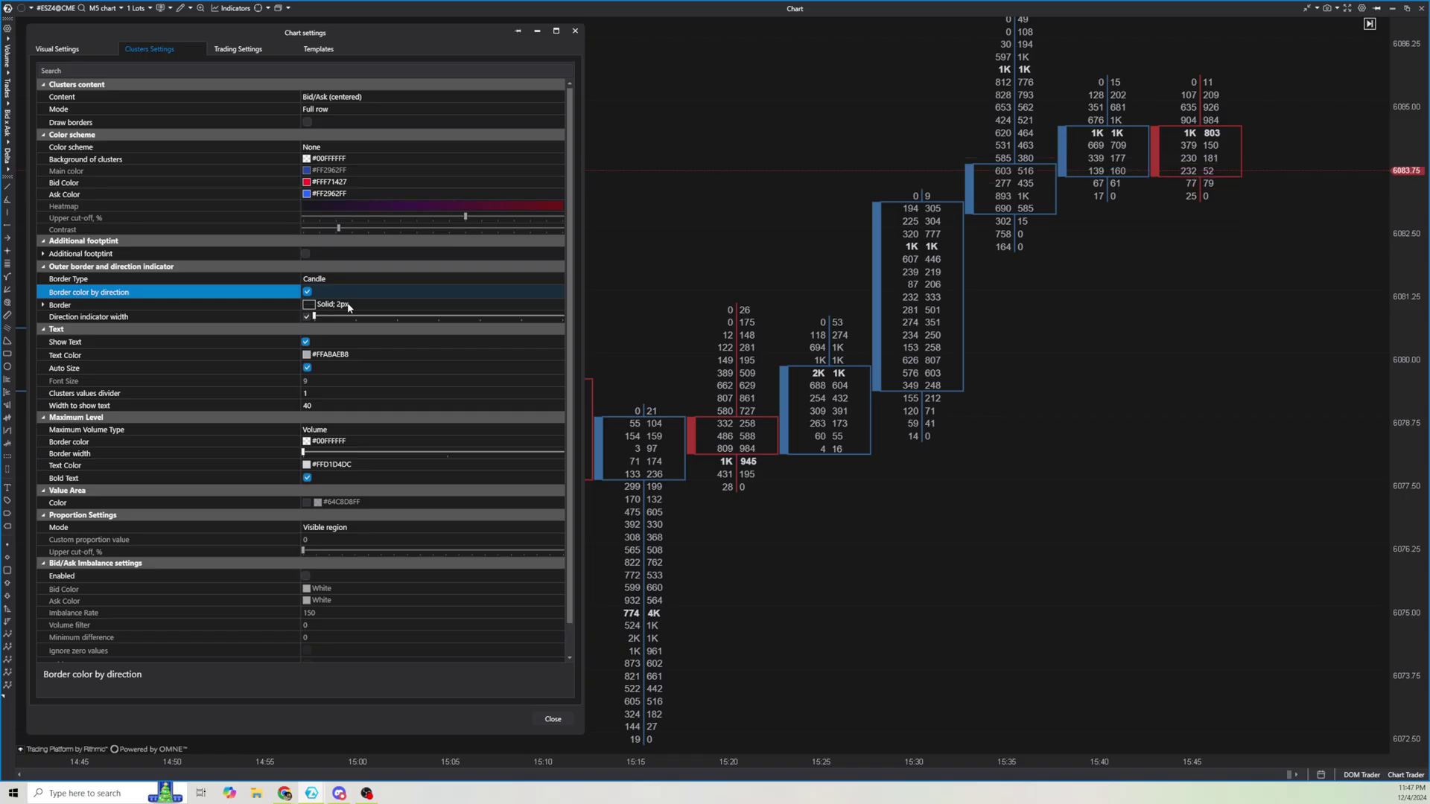
double_click(224, 305)
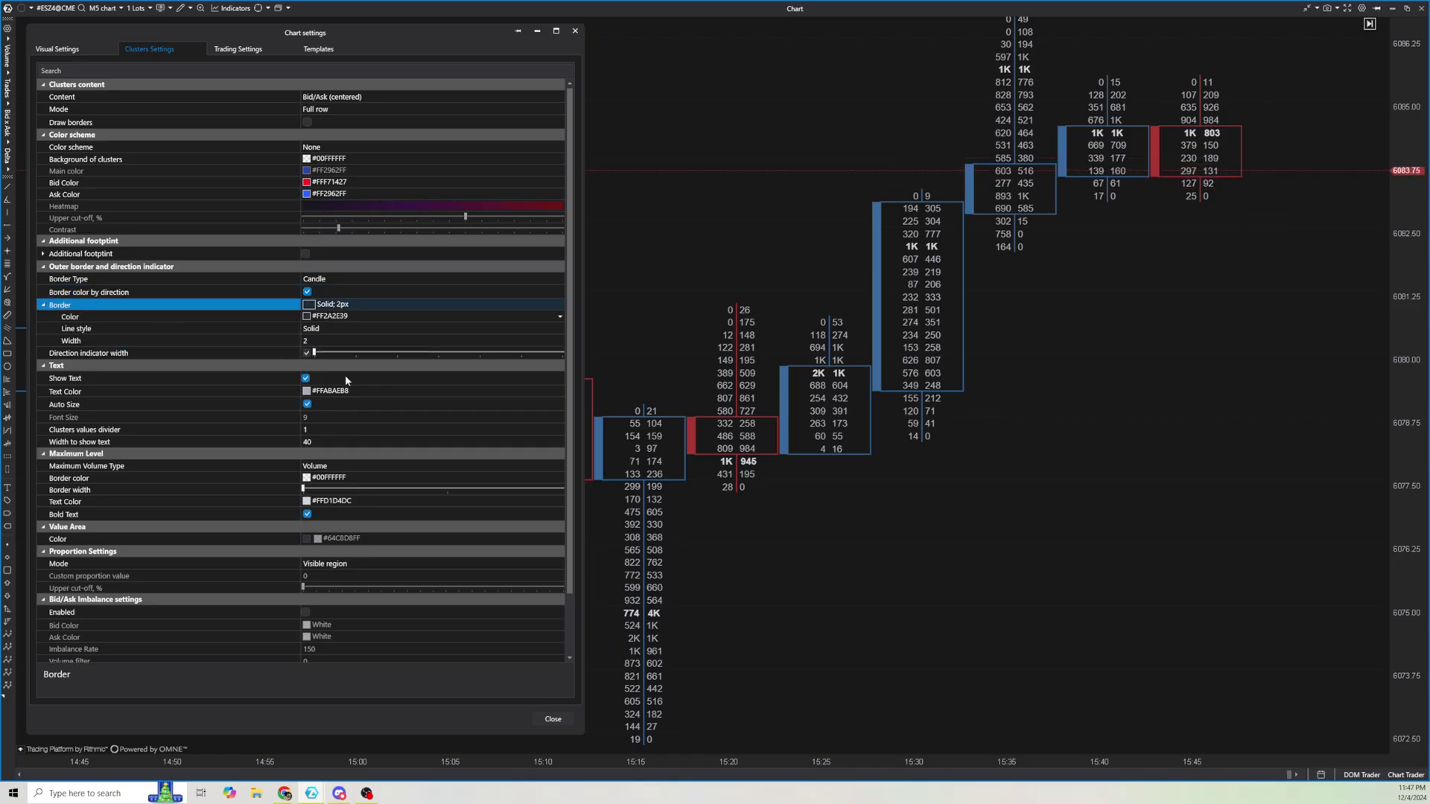
click(333, 339)
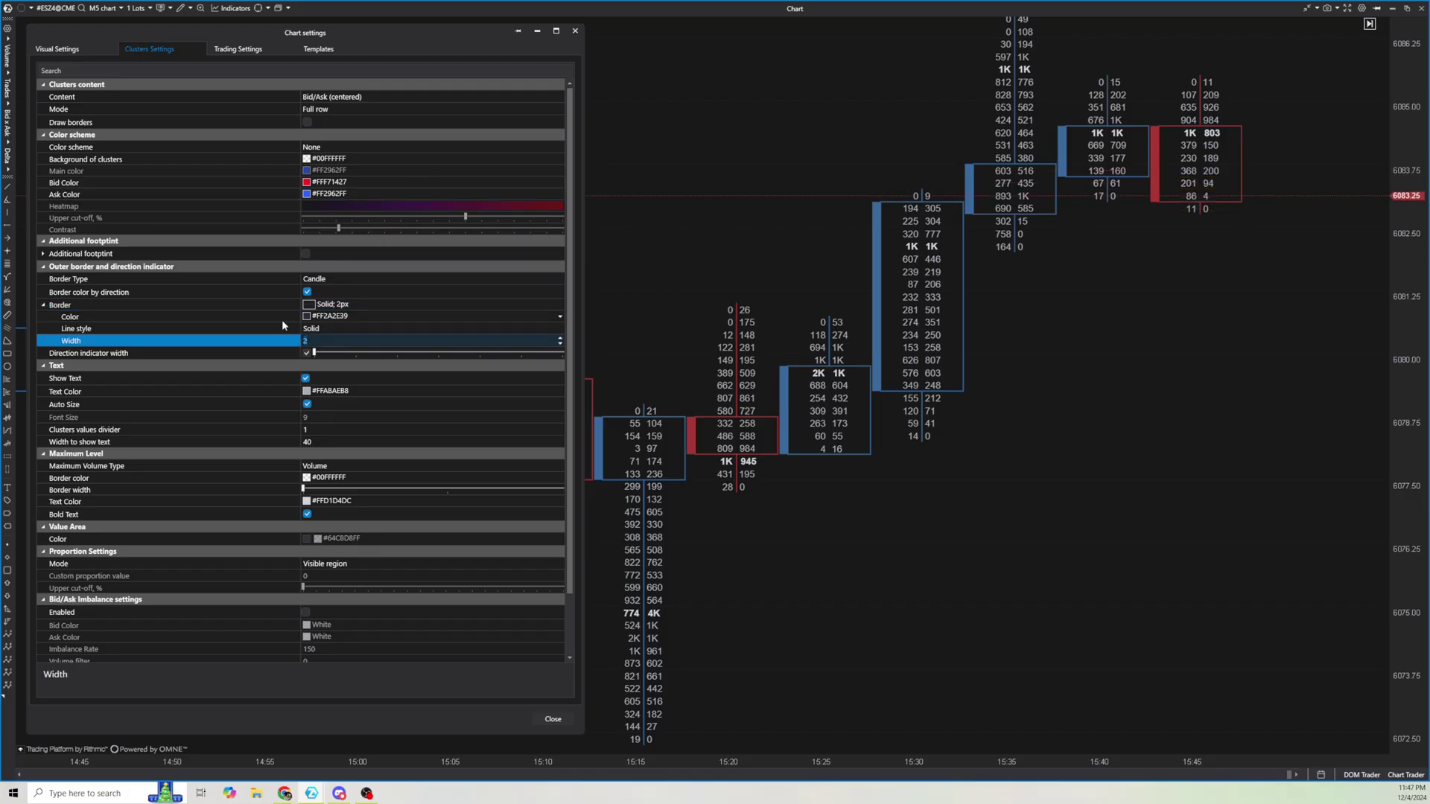
text(1)
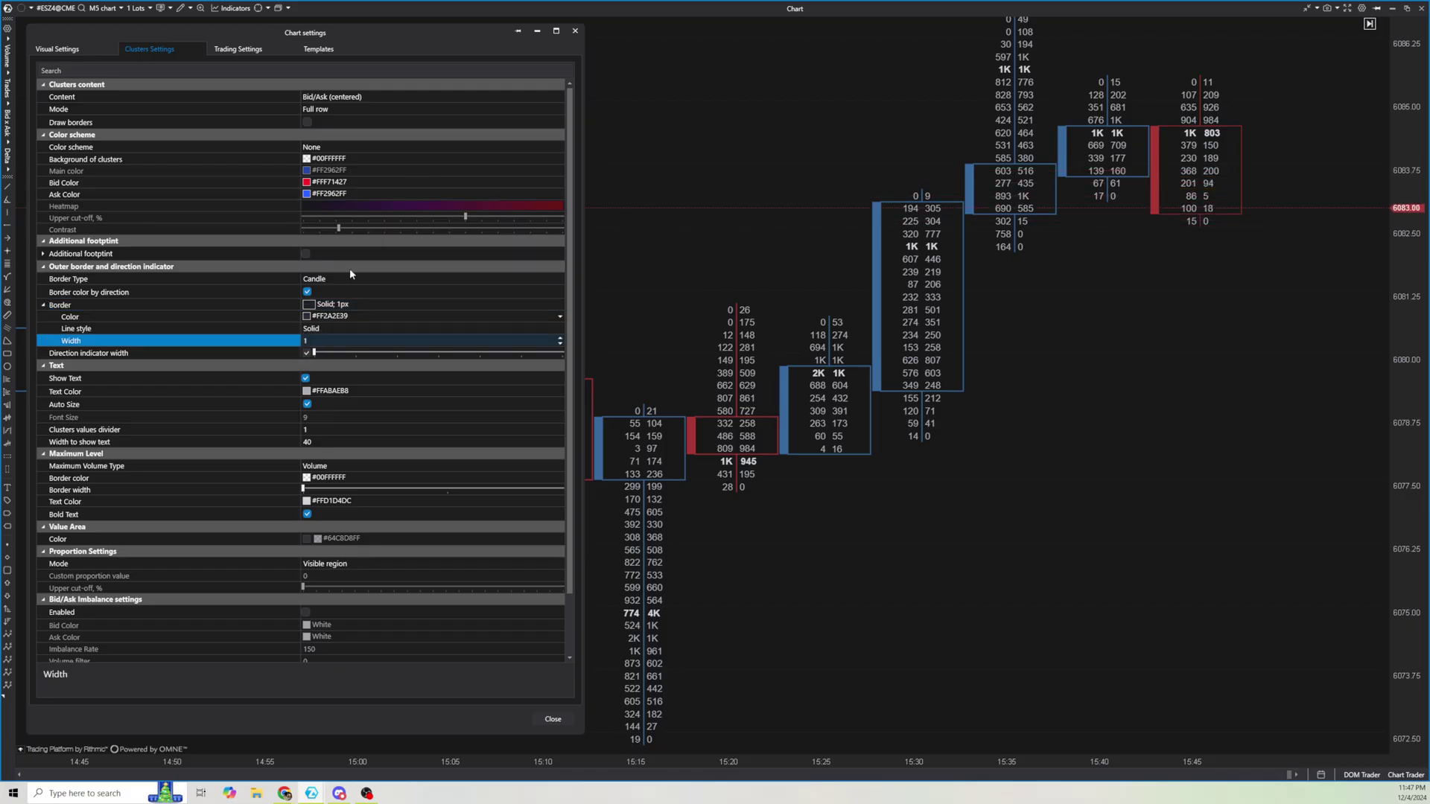